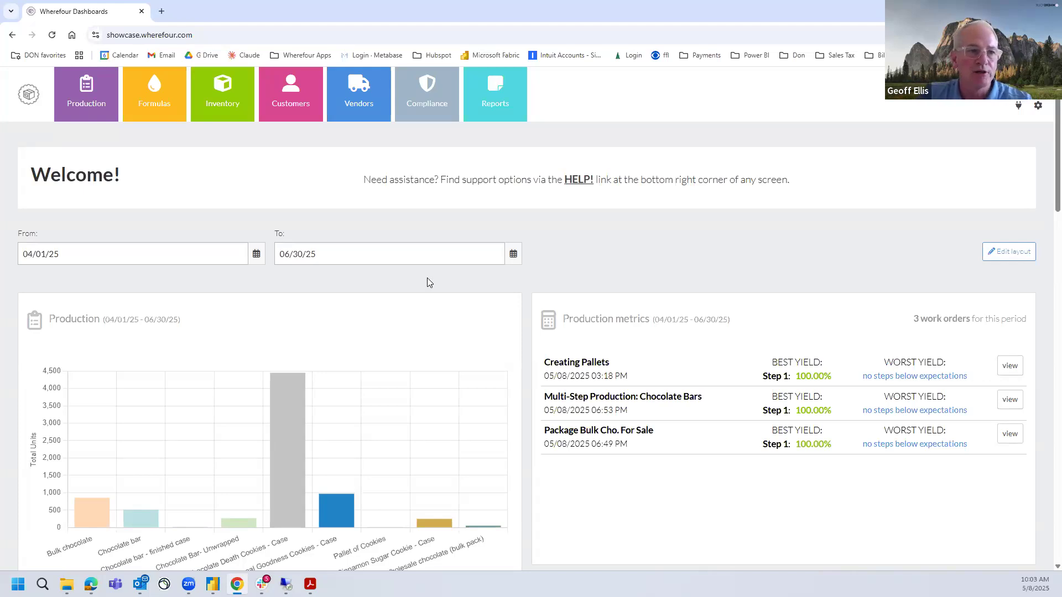
# Open the pending Bulk Choco work order WO39 from the production work orders for editing
pyautogui.click(86, 106)
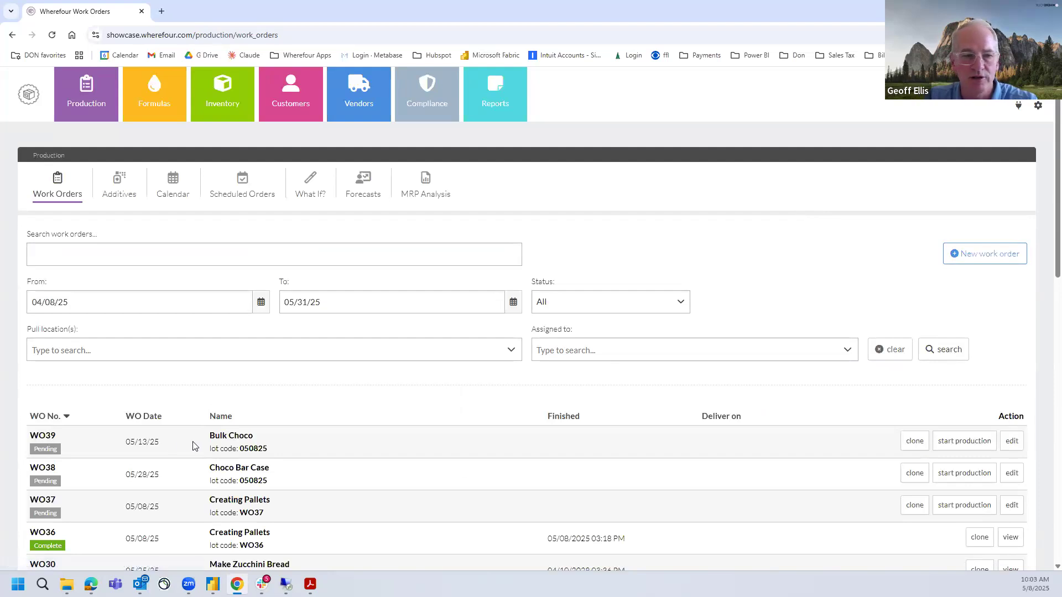
pyautogui.moveTo(195, 445); pyautogui.dragTo(289, 447)
pyautogui.click(1011, 440)
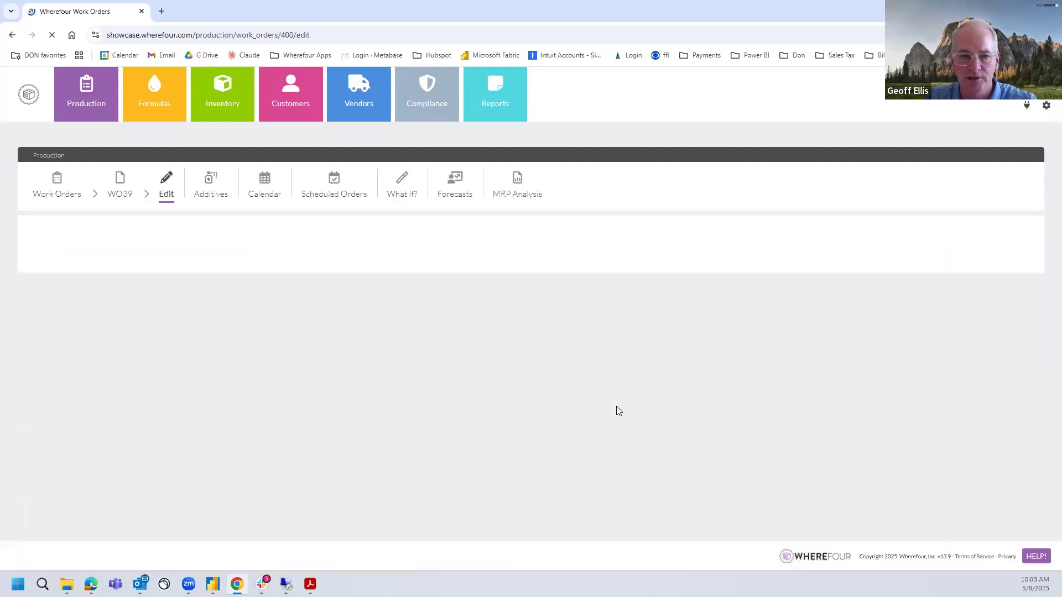
pyautogui.scroll(-1, 601, 384)
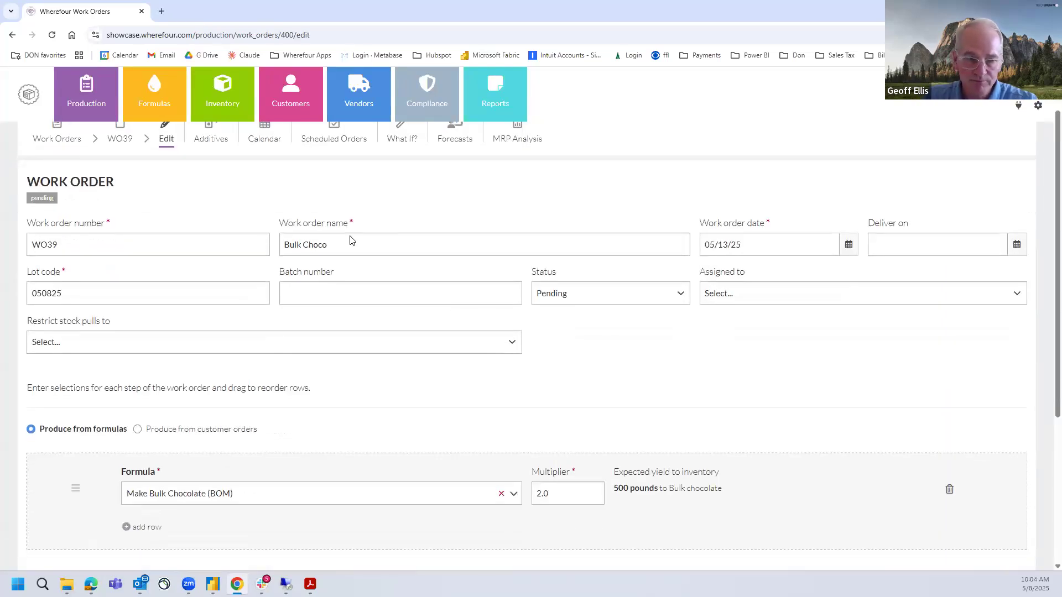
pyautogui.scroll(-1, 252, 430)
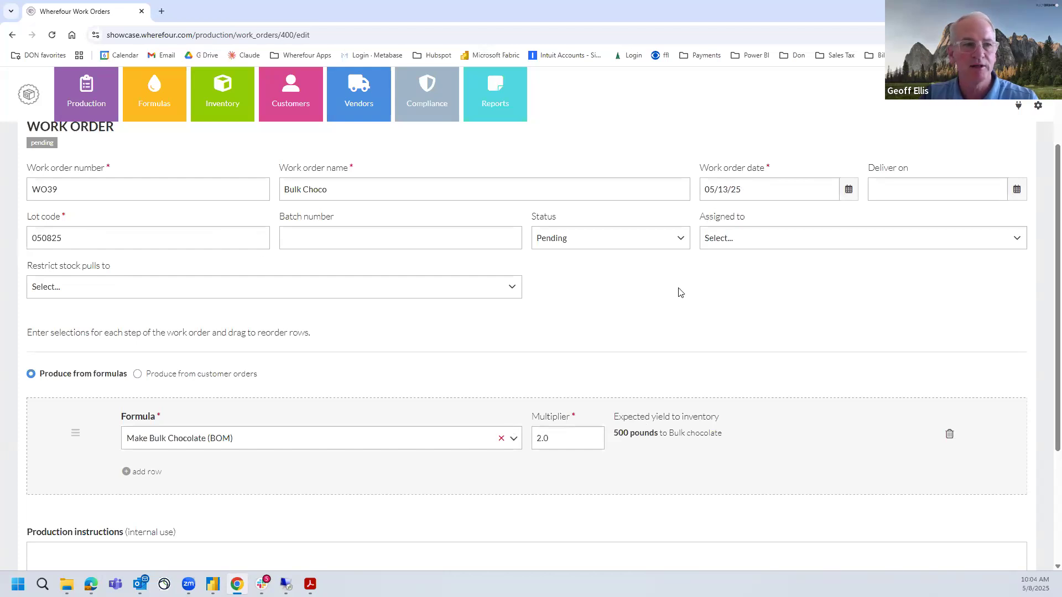
# Enter "This is for customer a" as the production instructions of work order WO39 and save it
pyautogui.scroll(-1, 681, 292)
pyautogui.scroll(-1, 608, 365)
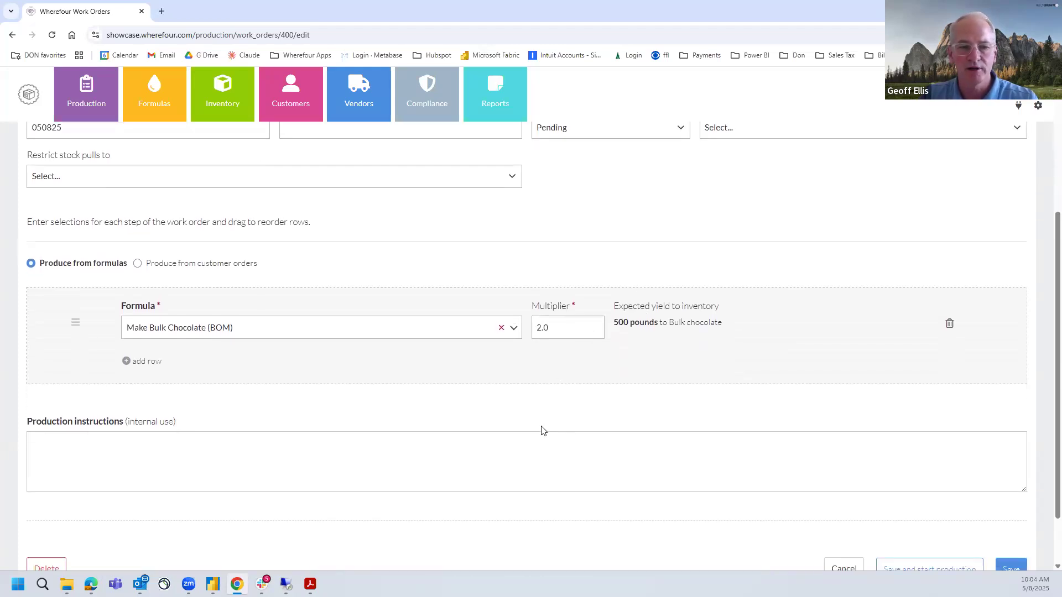
pyautogui.click(536, 437)
pyautogui.write('THis')
pyautogui.press('BackSpace')
pyautogui.press('BackSpace')
pyautogui.press('BackSpace')
pyautogui.press('BackSpace')
pyautogui.write('i')
pyautogui.press('BackSpace')
pyautogui.write('his is fo')
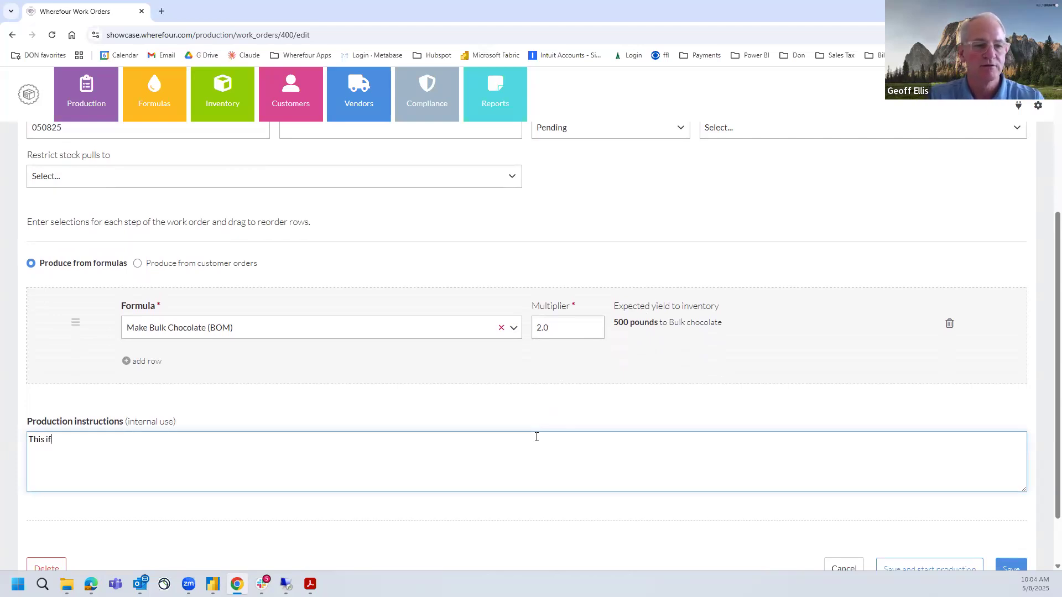
pyautogui.write('r custom')
pyautogui.press('BackSpace')
pyautogui.press('BackSpace')
pyautogui.press('BackSpace')
pyautogui.write('stomer a')
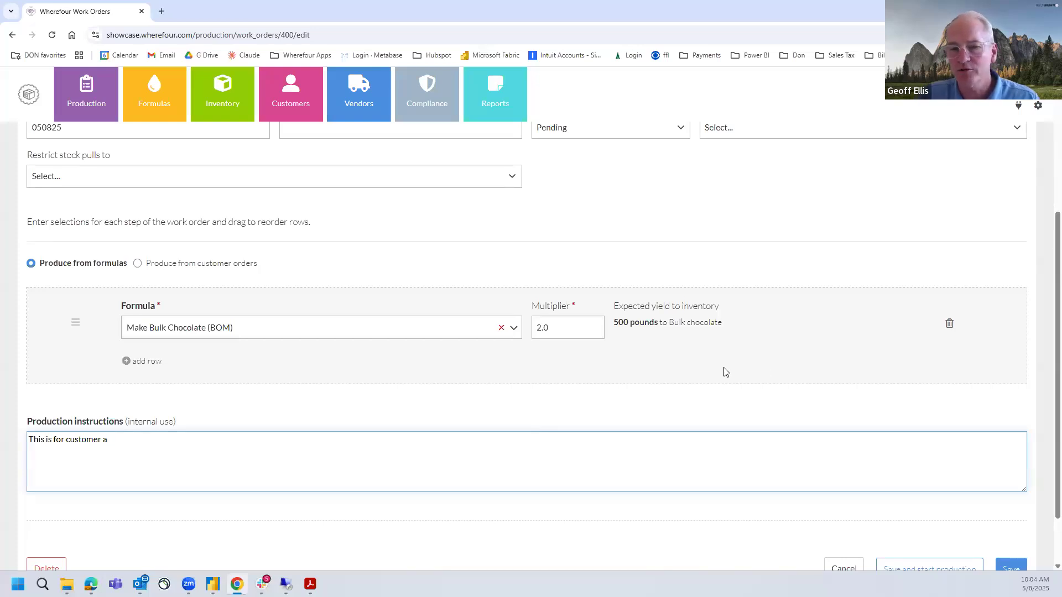
pyautogui.scroll(-1, 927, 437)
pyautogui.scroll(-1, 927, 437)
pyautogui.click(1010, 500)
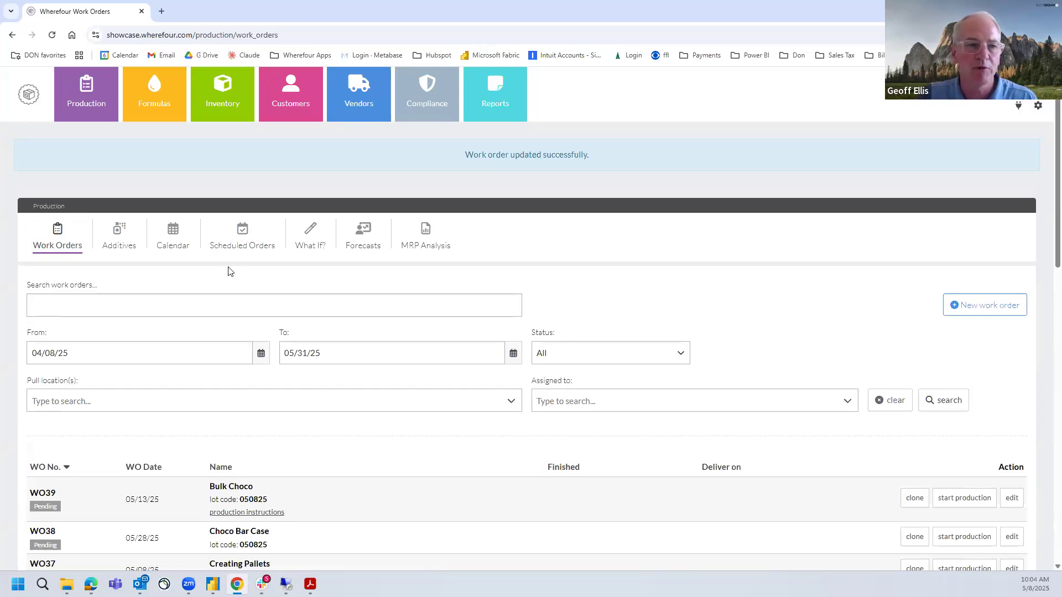
# Open the production calendar and look over the work orders scheduled for May 2025
pyautogui.click(178, 245)
pyautogui.scroll(-3, 792, 272)
pyautogui.scroll(-1, 792, 272)
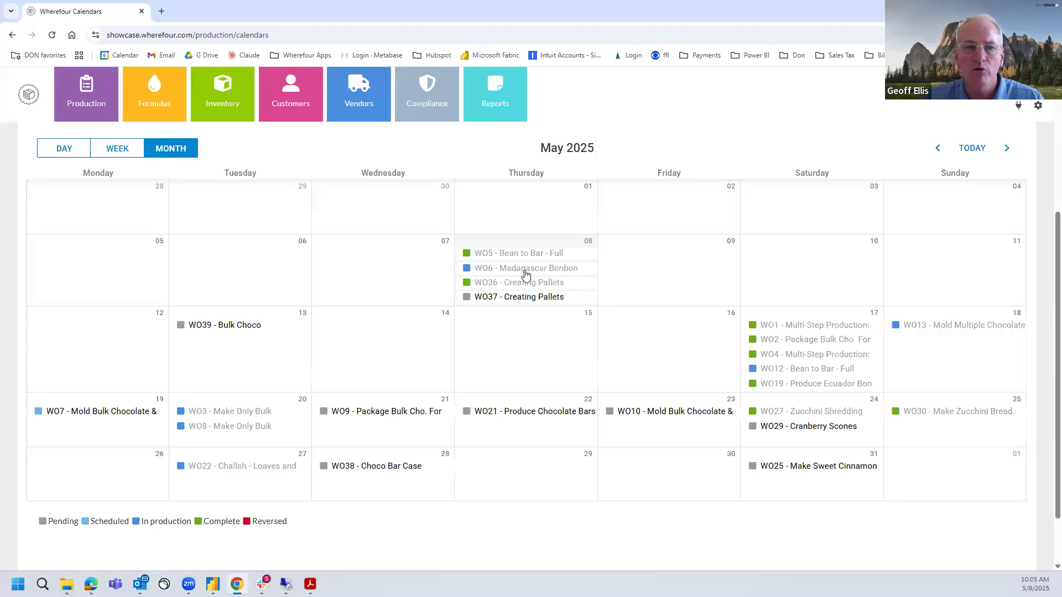
# Filter the production calendar to work orders whose inventory produced is Bulk chocolate (WIP)
pyautogui.scroll(1, 525, 275)
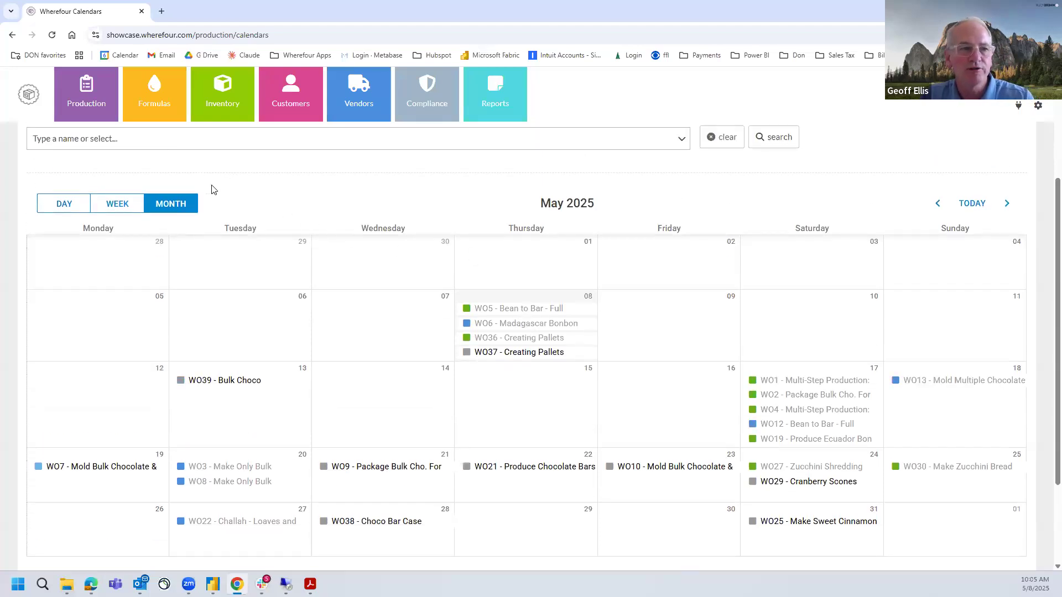
pyautogui.scroll(1, 166, 166)
pyautogui.click(161, 194)
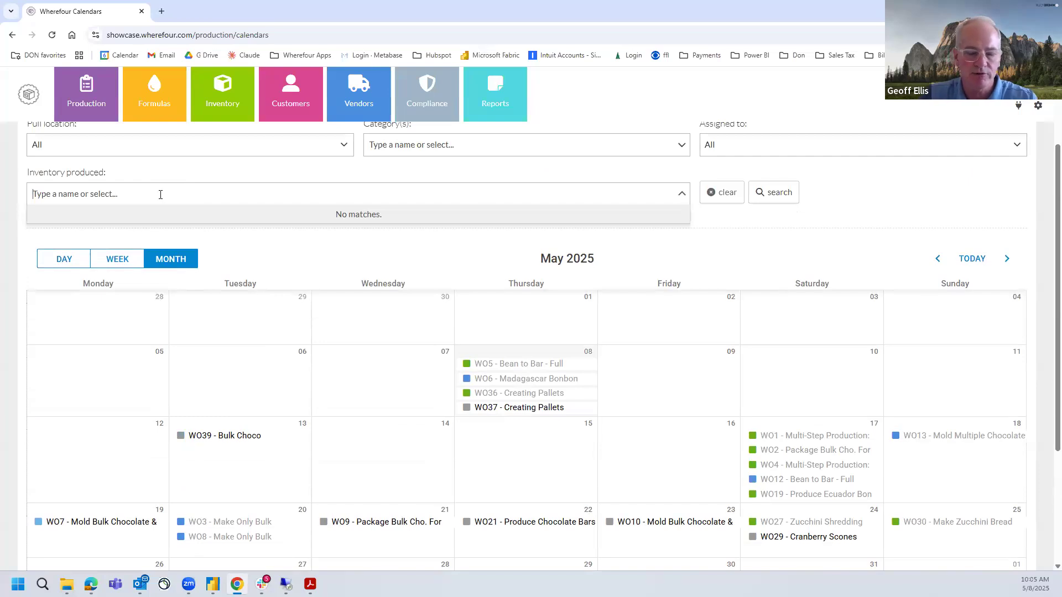
pyautogui.write('choc')
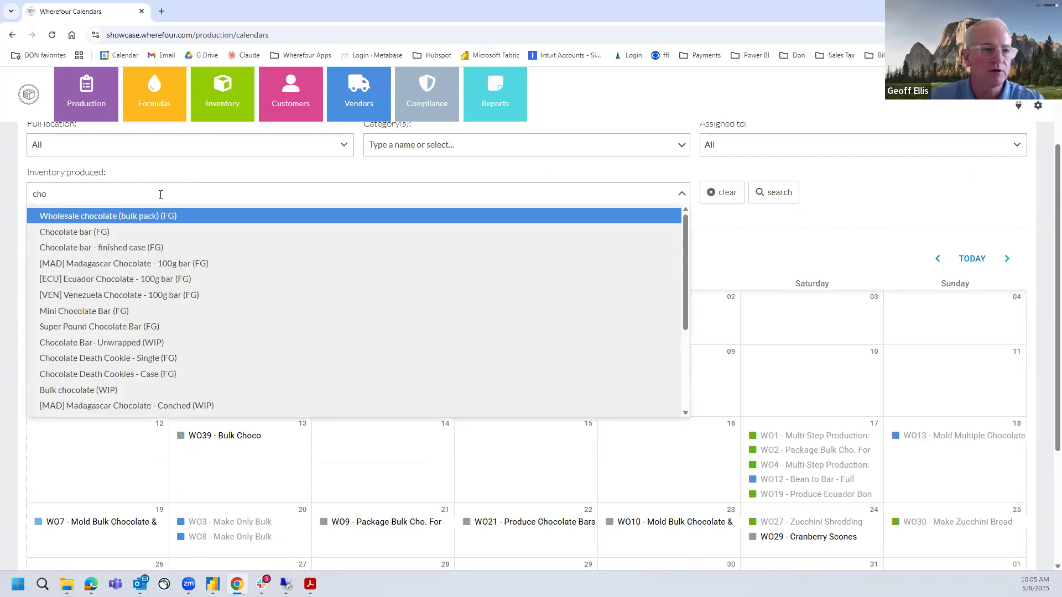
pyautogui.click(147, 391)
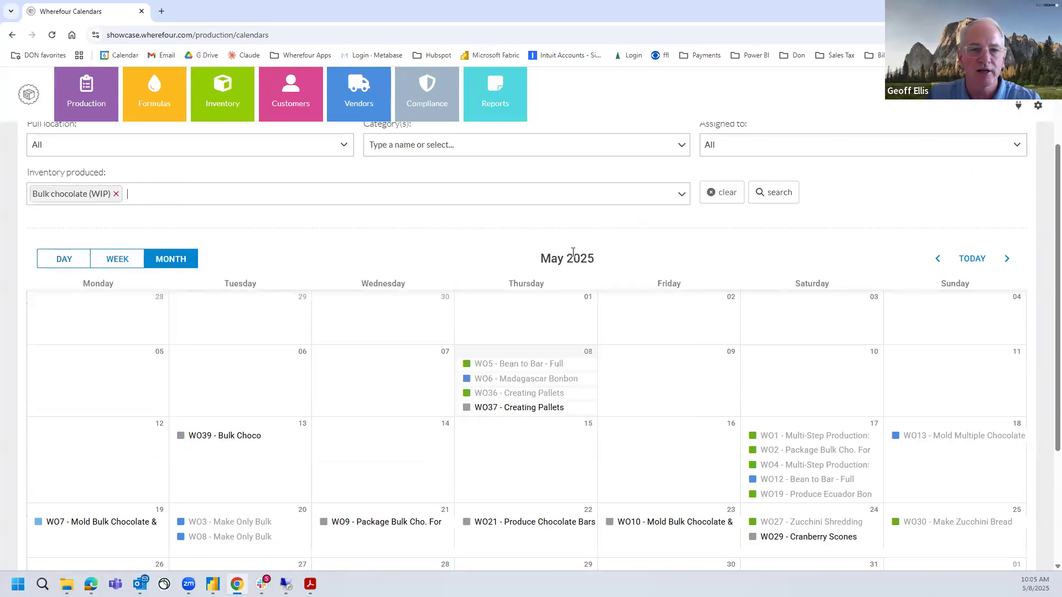
pyautogui.click(778, 199)
pyautogui.scroll(-1, 205, 398)
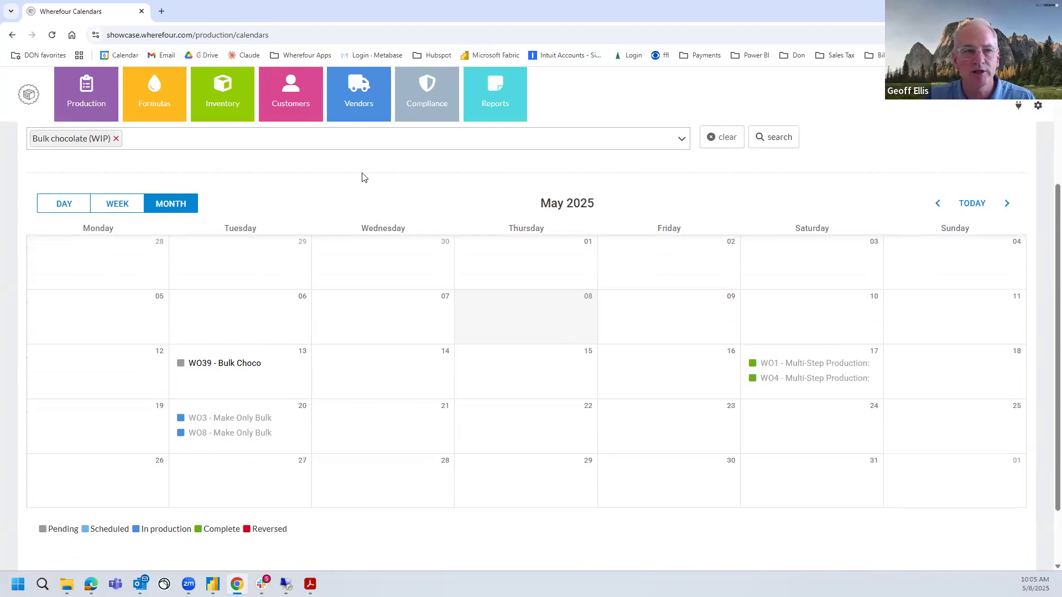
# Clear the calendar filter and reschedule work order WO38 - Choco Bar Case to May 29
pyautogui.click(723, 142)
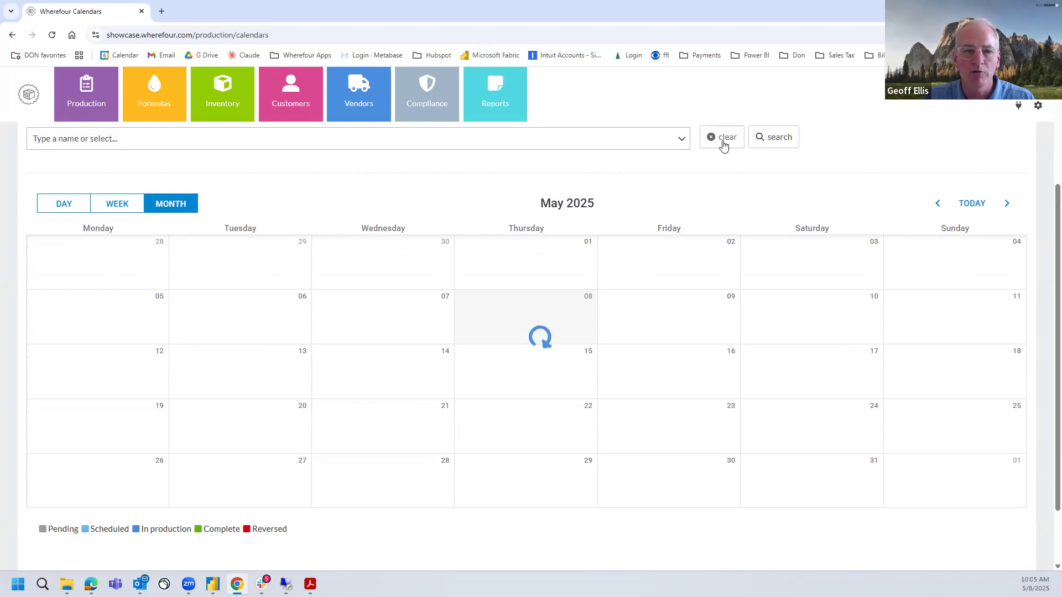
pyautogui.scroll(-1, 641, 297)
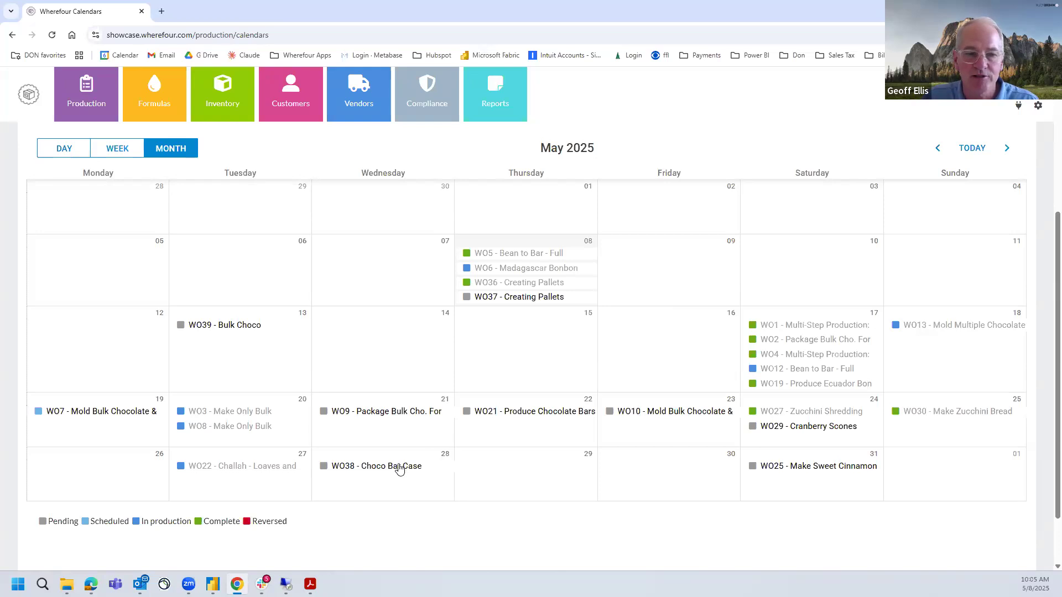
pyautogui.moveTo(400, 471); pyautogui.dragTo(490, 472)
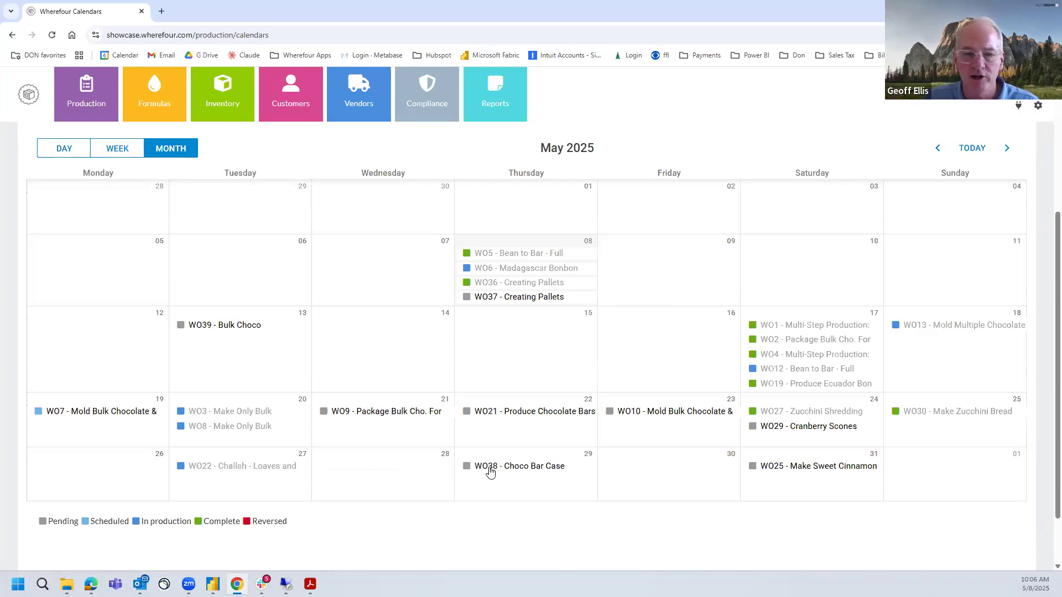
# Edit work order WO38 from the calendar, setting the Package Chocolate Bars into Cases multiplier to 7500, and save it
pyautogui.click(490, 469)
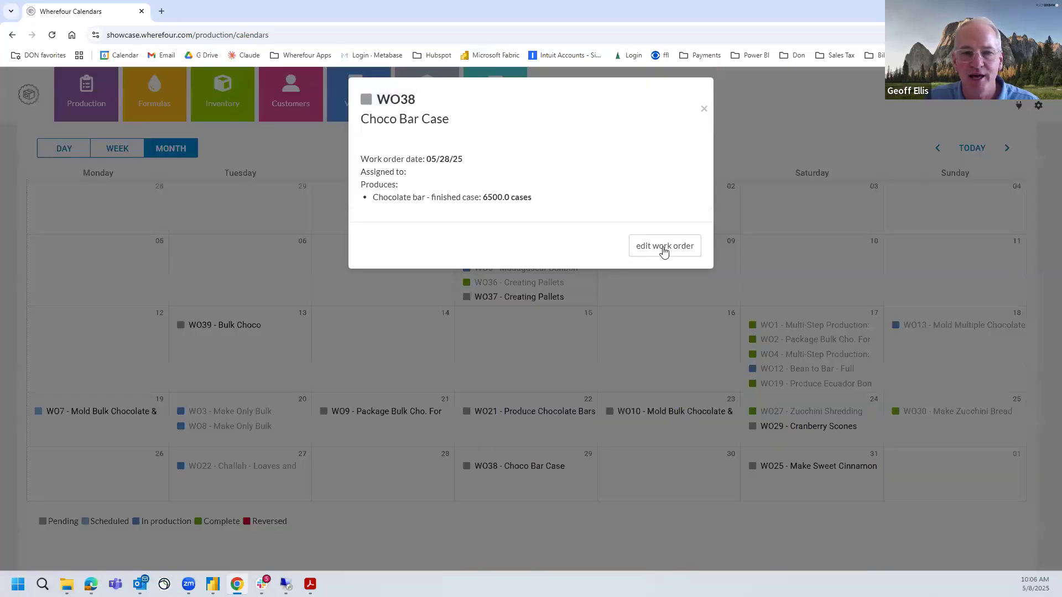
pyautogui.click(666, 249)
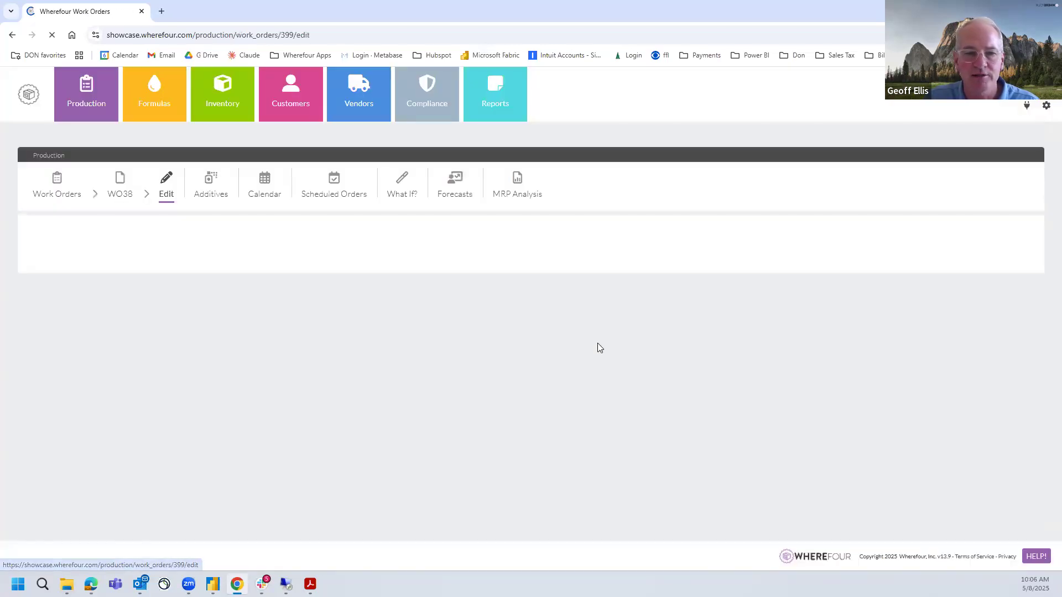
pyautogui.scroll(-2, 588, 387)
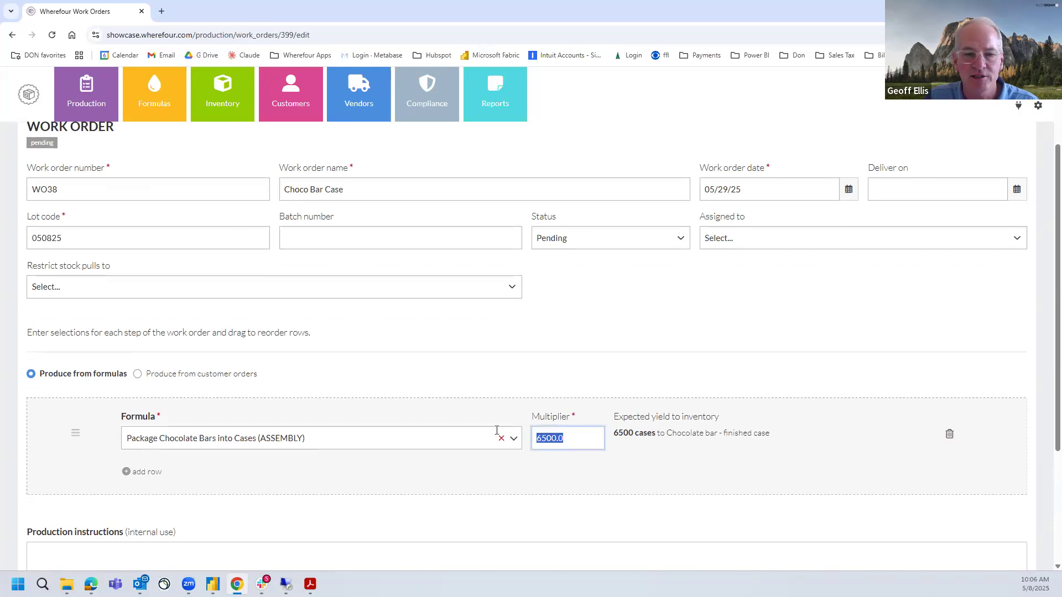
pyautogui.write('7500')
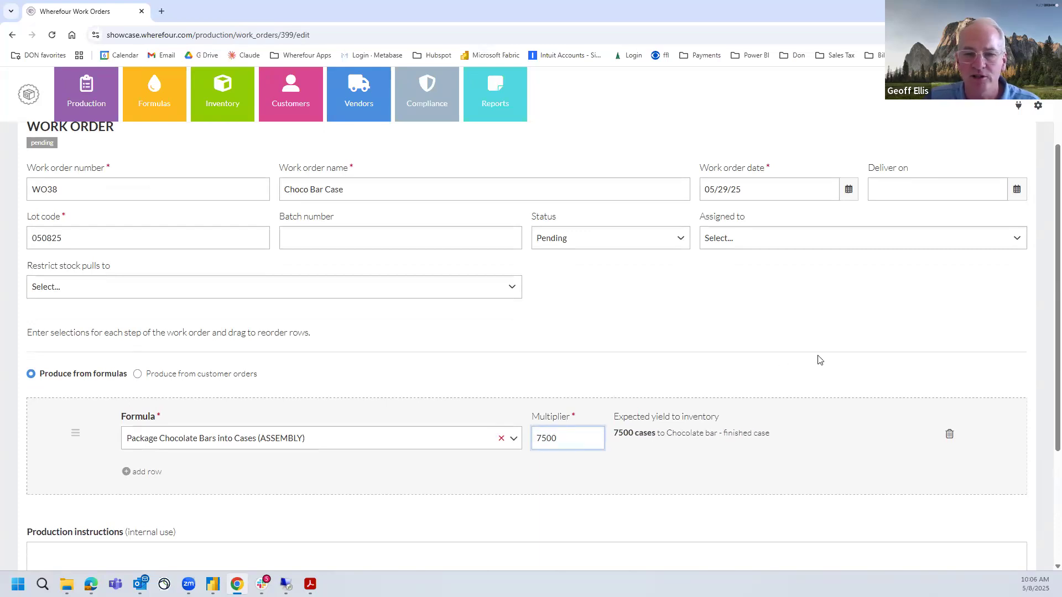
pyautogui.scroll(-1, 833, 376)
pyautogui.scroll(-2, 833, 379)
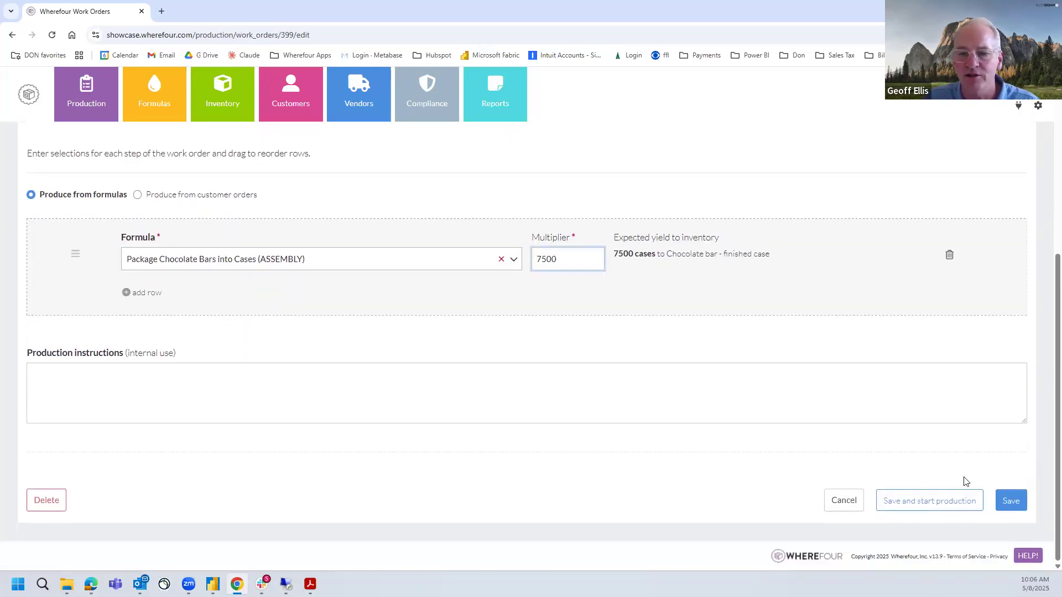
pyautogui.click(1011, 502)
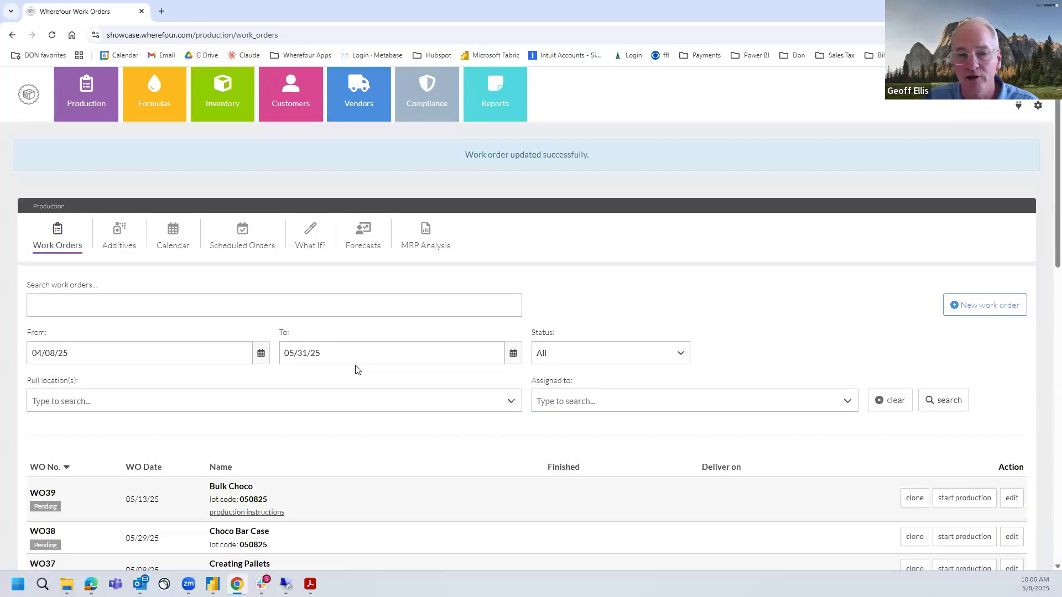
# Run a What If analysis for 5000 pounds of Bulk chocolate (WIP) and compare the whole milk need with the amount on hand
pyautogui.scroll(-3, 357, 370)
pyautogui.scroll(-1, 358, 369)
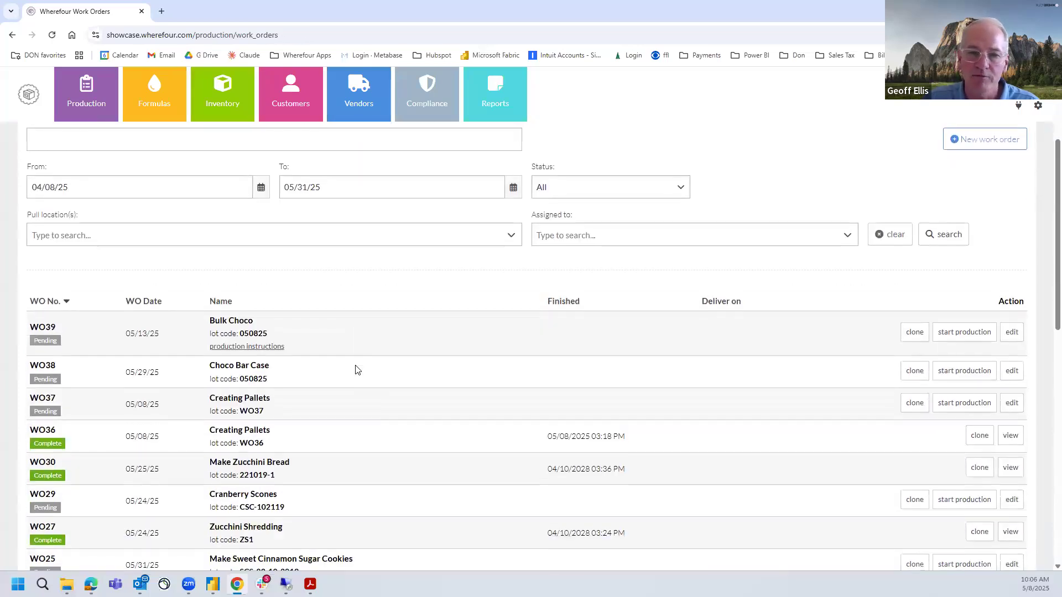
pyautogui.scroll(4, 357, 370)
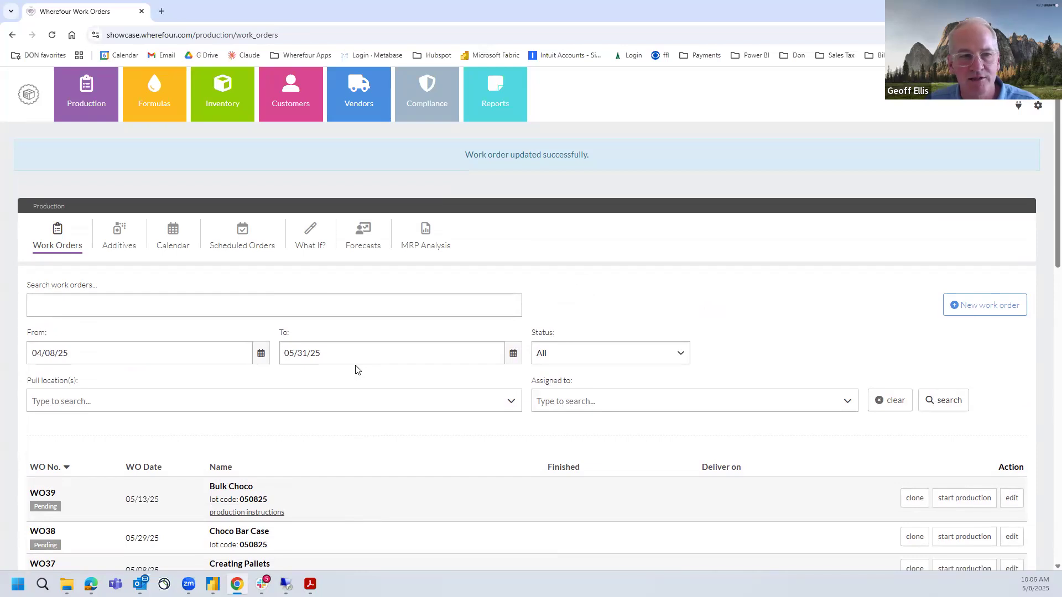
pyautogui.click(310, 242)
pyautogui.click(184, 429)
pyautogui.write('bul')
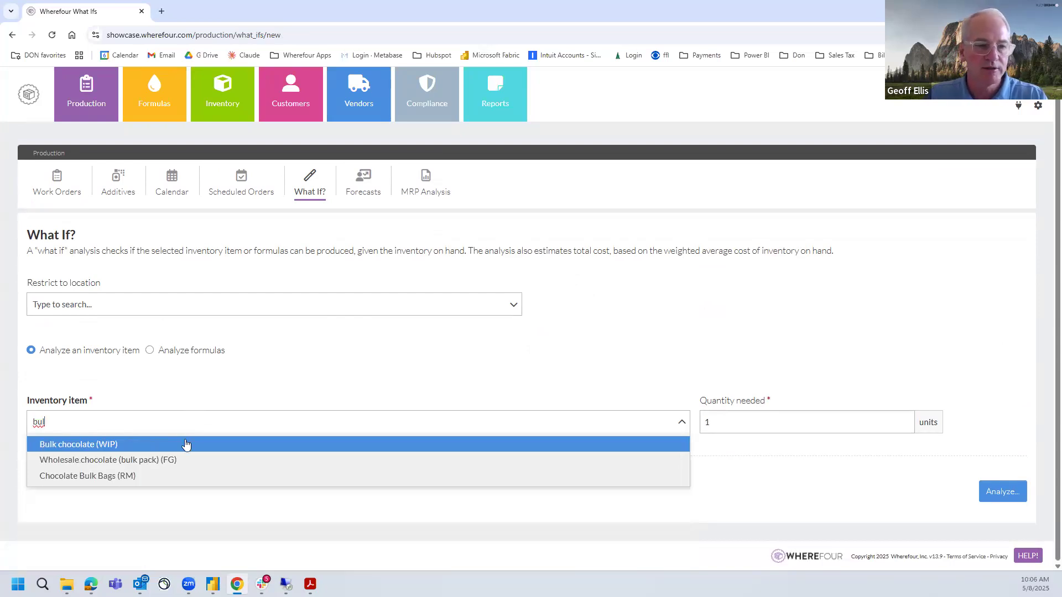
pyautogui.click(185, 443)
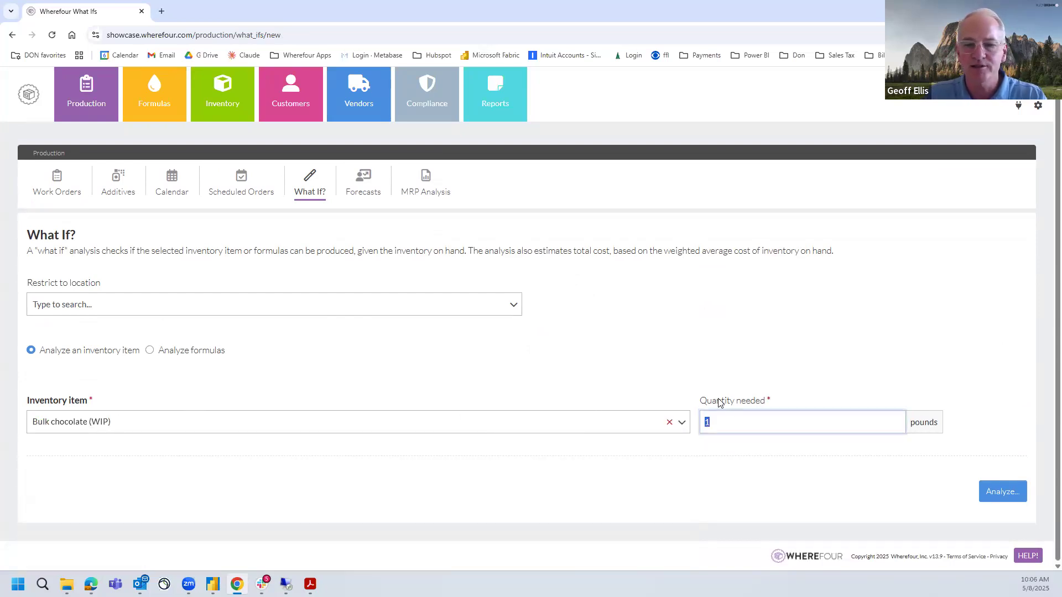
pyautogui.write('5000')
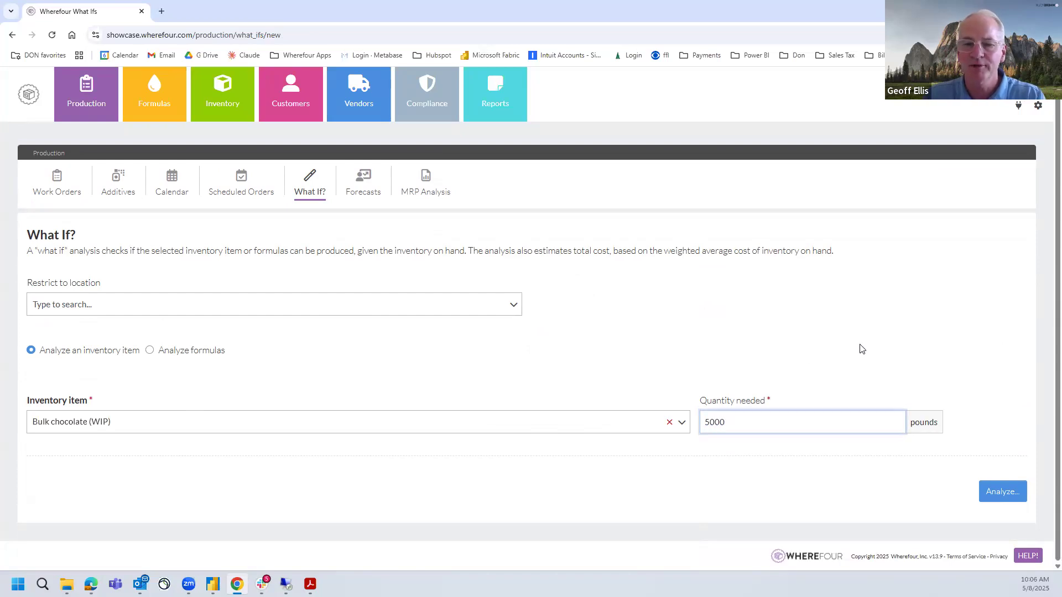
pyautogui.click(971, 414)
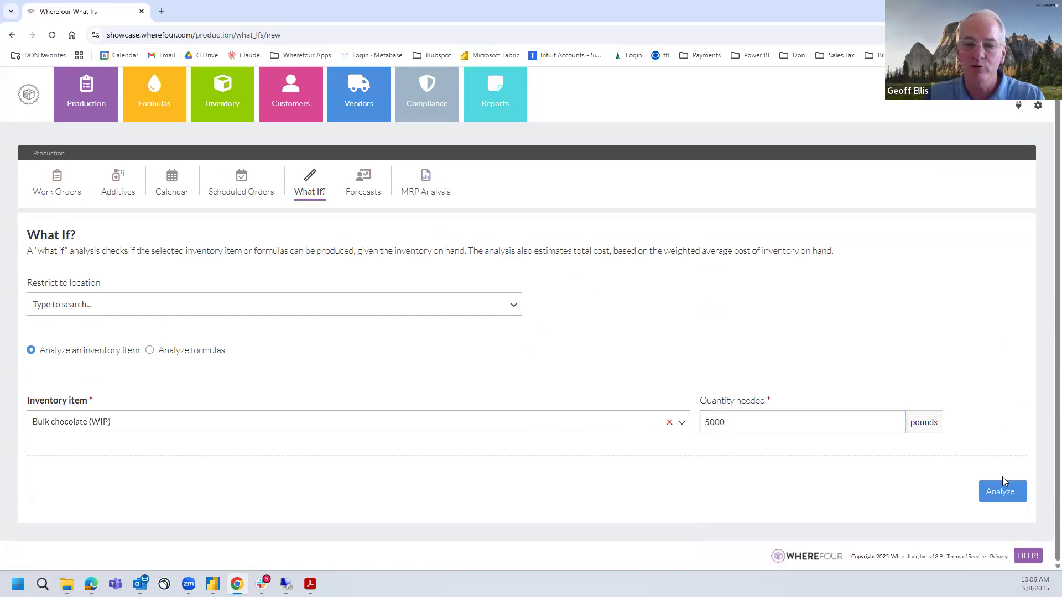
pyautogui.click(1003, 492)
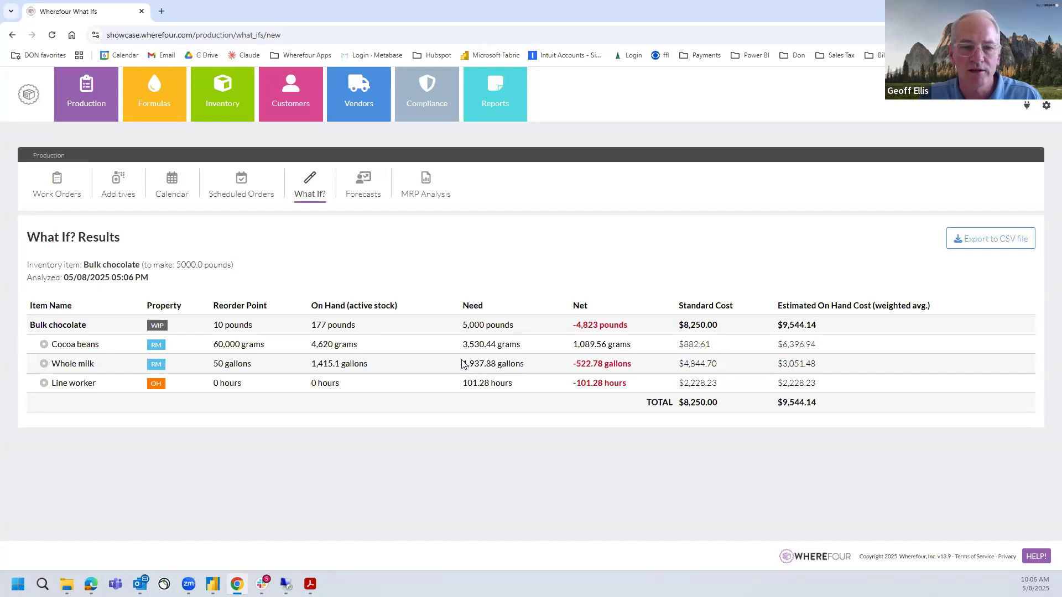
pyautogui.moveTo(462, 364); pyautogui.dragTo(515, 364)
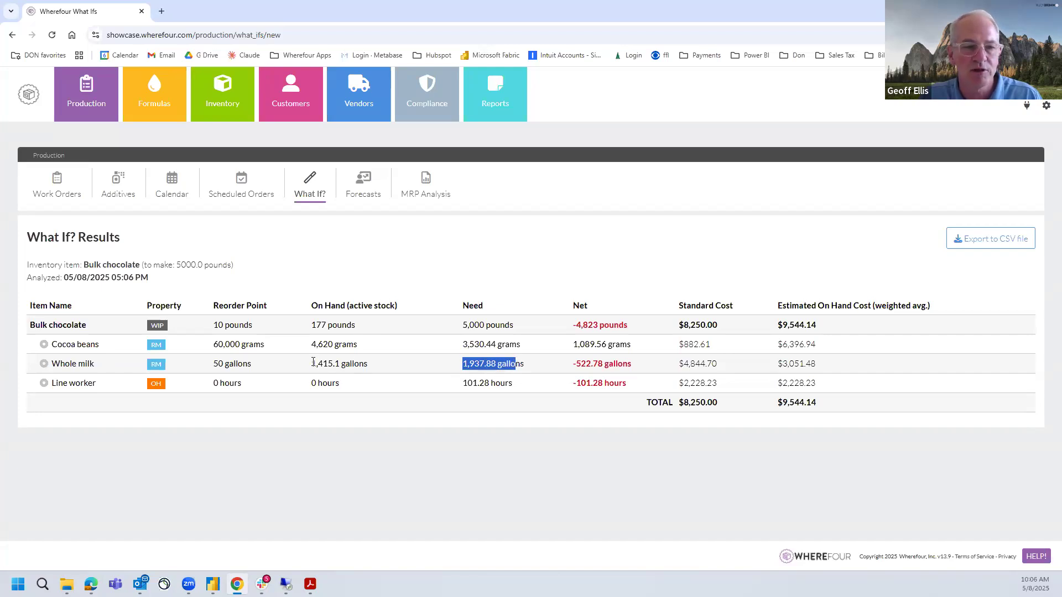
pyautogui.moveTo(311, 363); pyautogui.dragTo(335, 364)
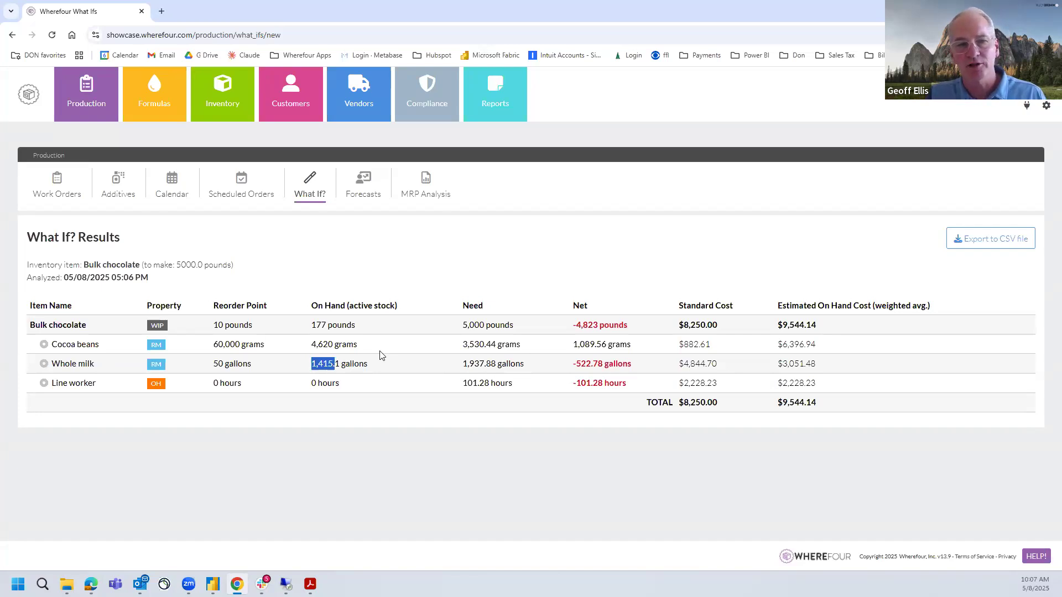
# Open the MRP analysis named 4 Week to examine its display options and net material requirements
pyautogui.click(426, 195)
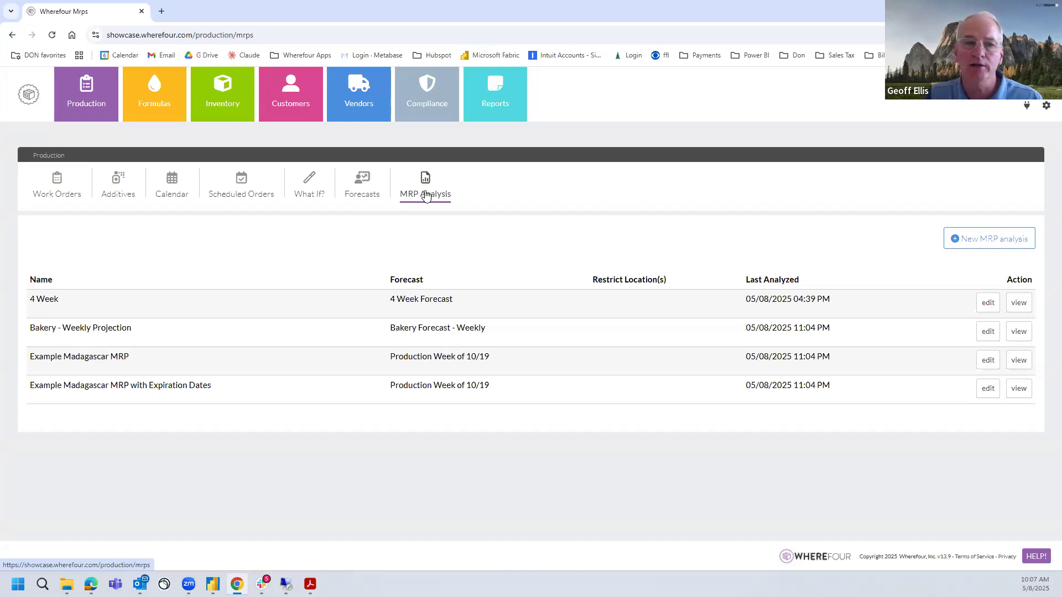
pyautogui.click(1017, 305)
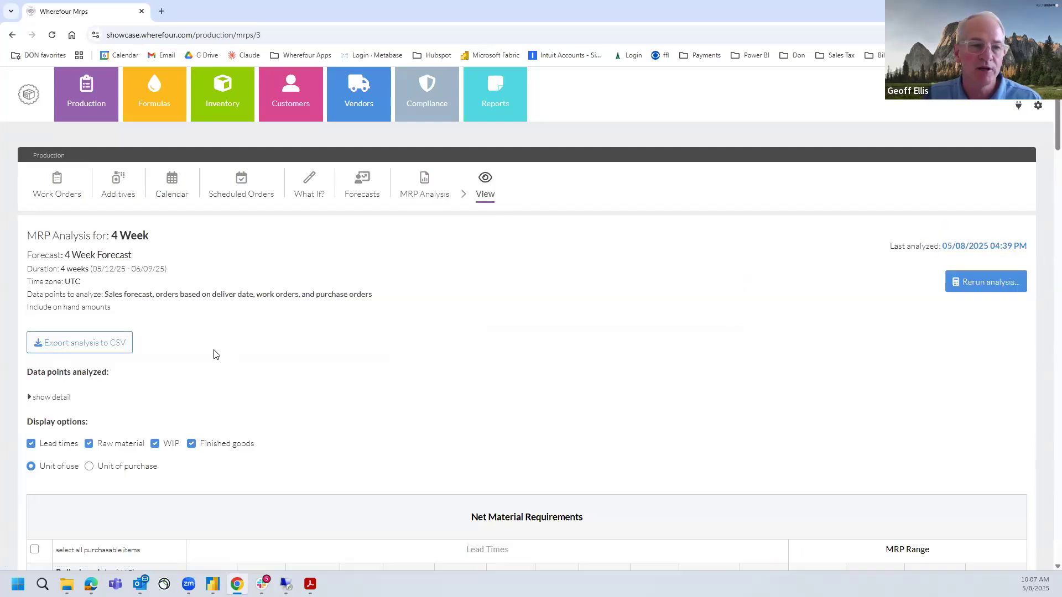
pyautogui.scroll(-1, 120, 382)
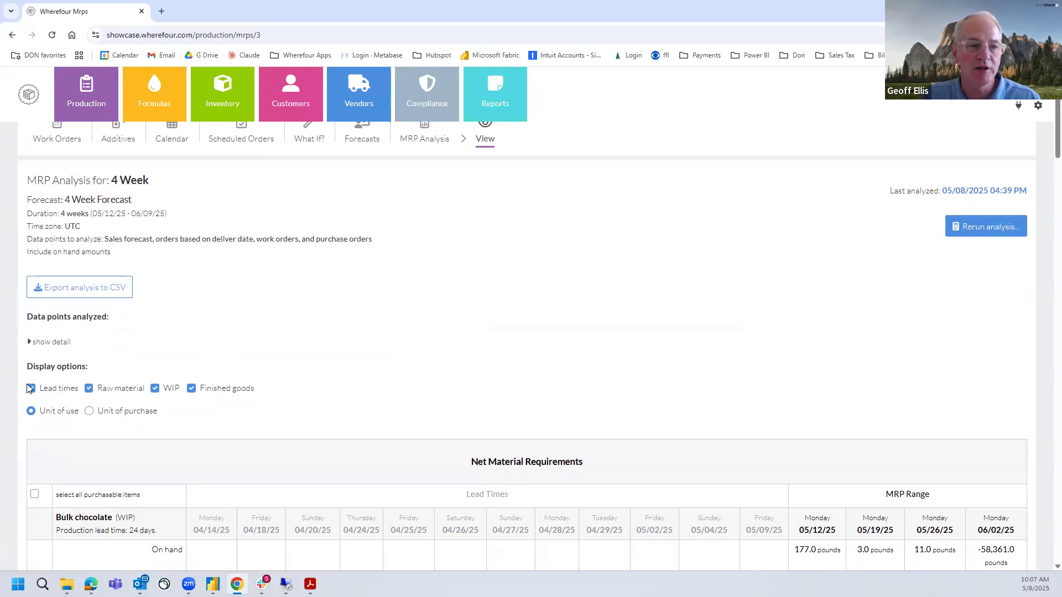
# Restrict the MRP analysis display to finished goods by hiding lead times, raw material and WIP
pyautogui.click(34, 389)
pyautogui.click(89, 388)
pyautogui.click(155, 389)
pyautogui.scroll(-1, 221, 350)
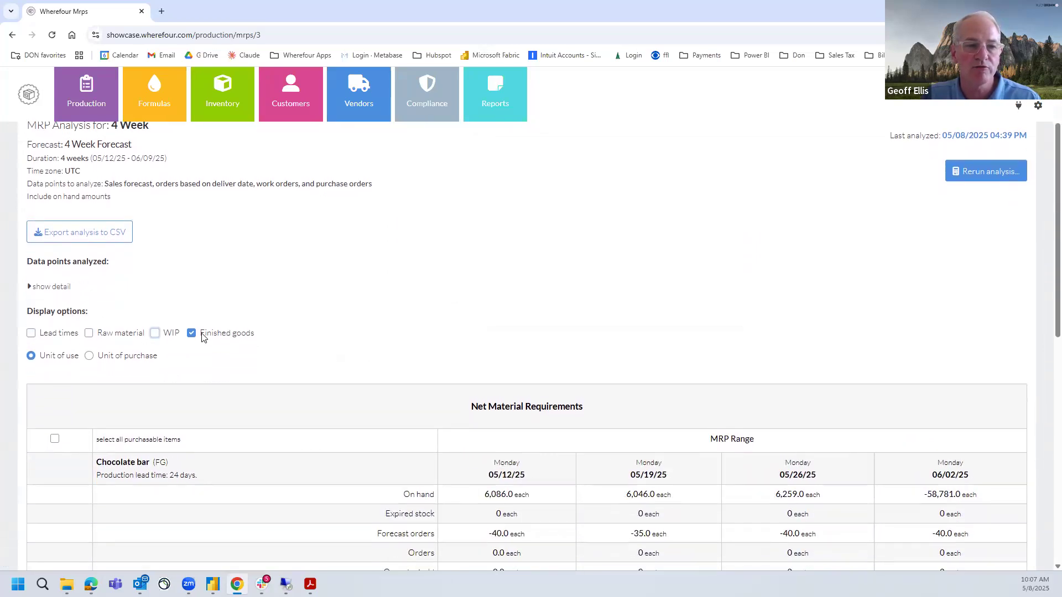
pyautogui.moveTo(203, 337); pyautogui.dragTo(269, 338)
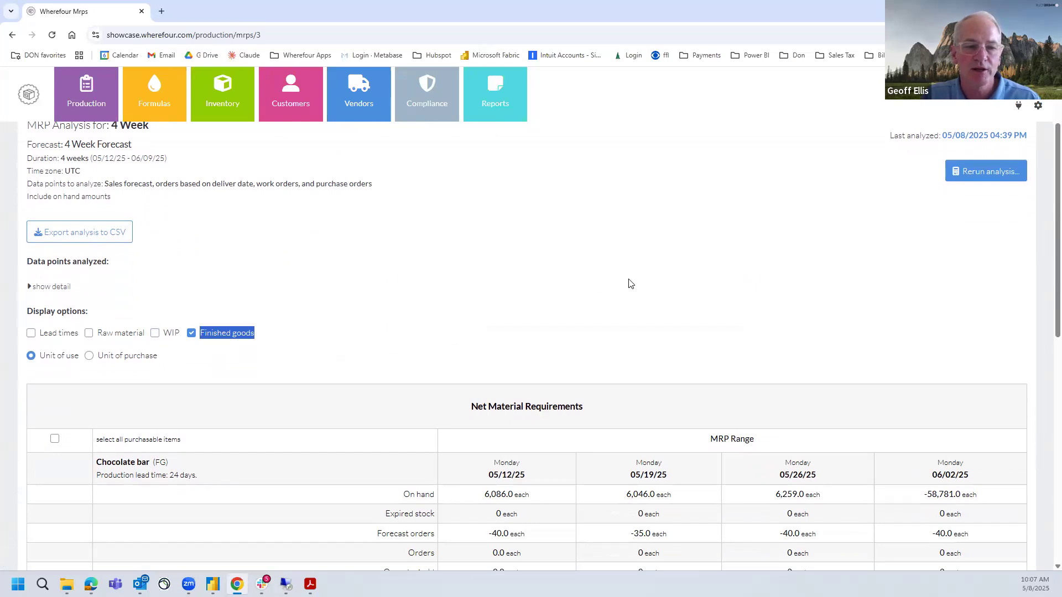
# Examine the Chocolate bar requirements across the MRP weeks, including on hand, forecast orders, work order material and net amounts
pyautogui.scroll(-2, 631, 283)
pyautogui.scroll(-2, 630, 283)
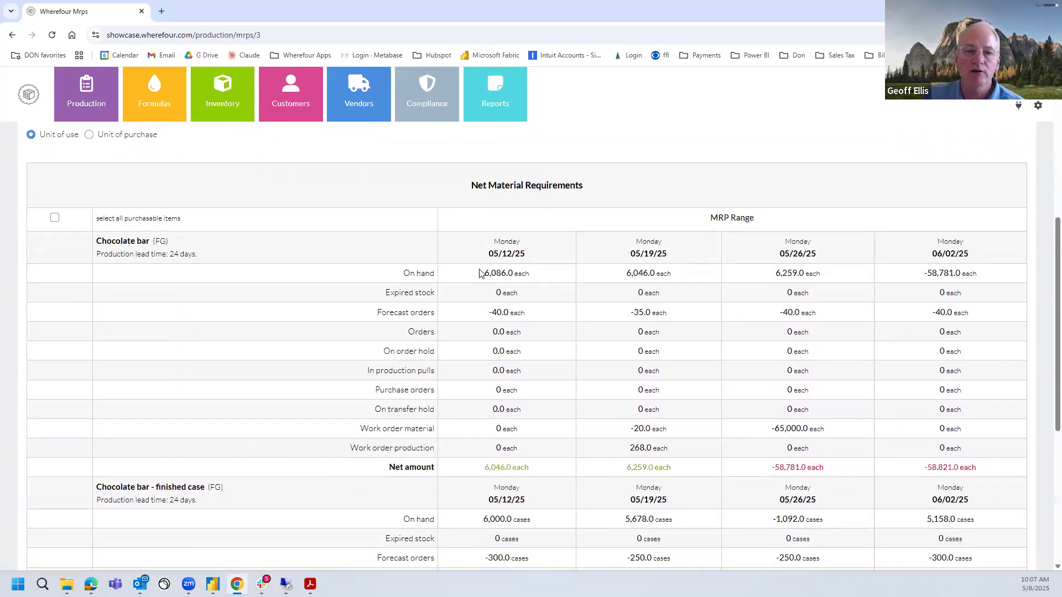
pyautogui.moveTo(479, 275); pyautogui.dragTo(541, 282)
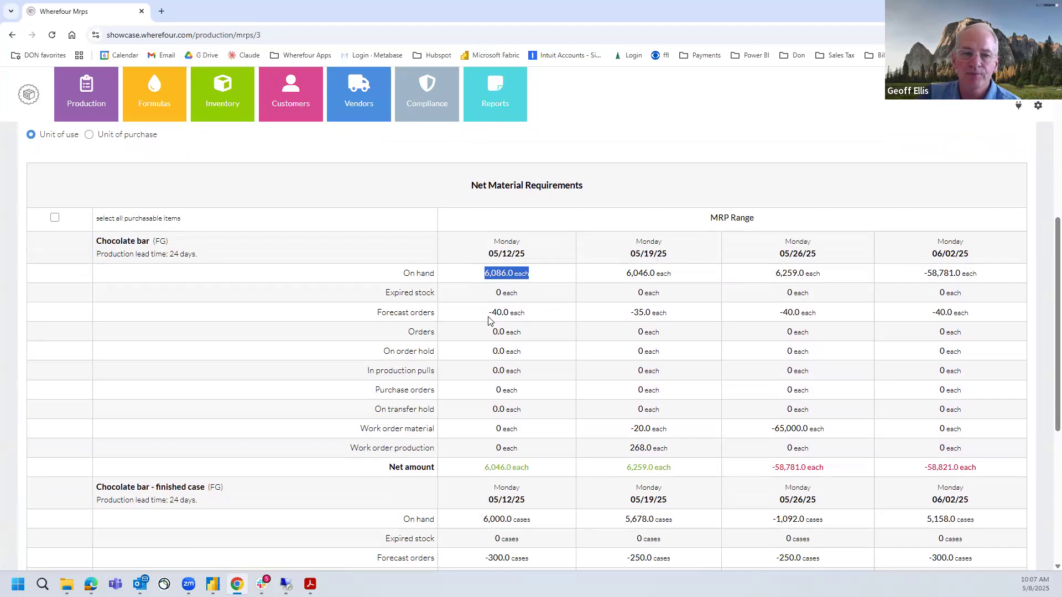
pyautogui.moveTo(486, 313); pyautogui.dragTo(838, 328)
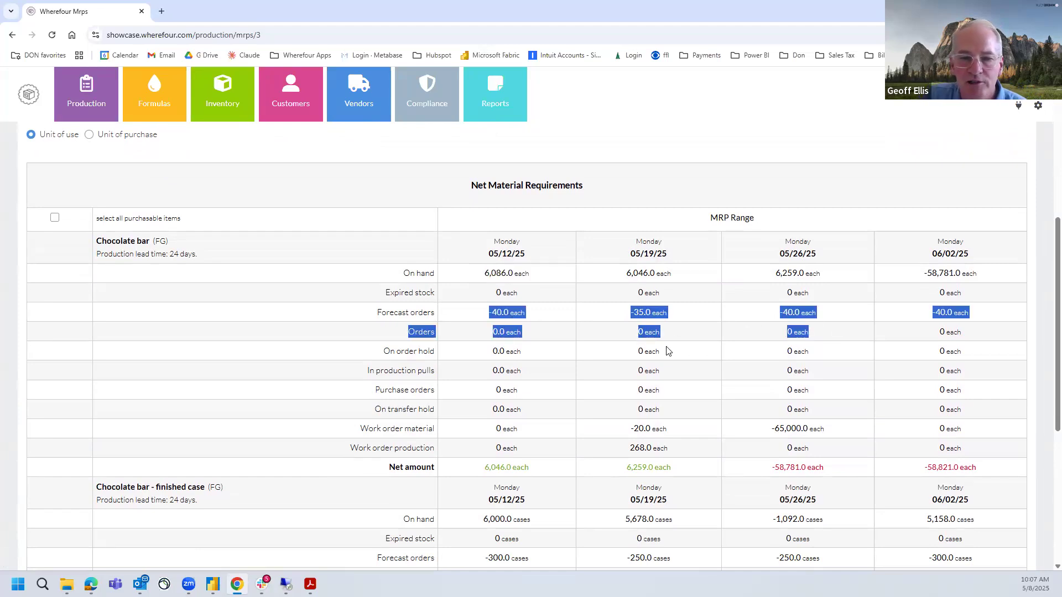
pyautogui.scroll(-2, 666, 350)
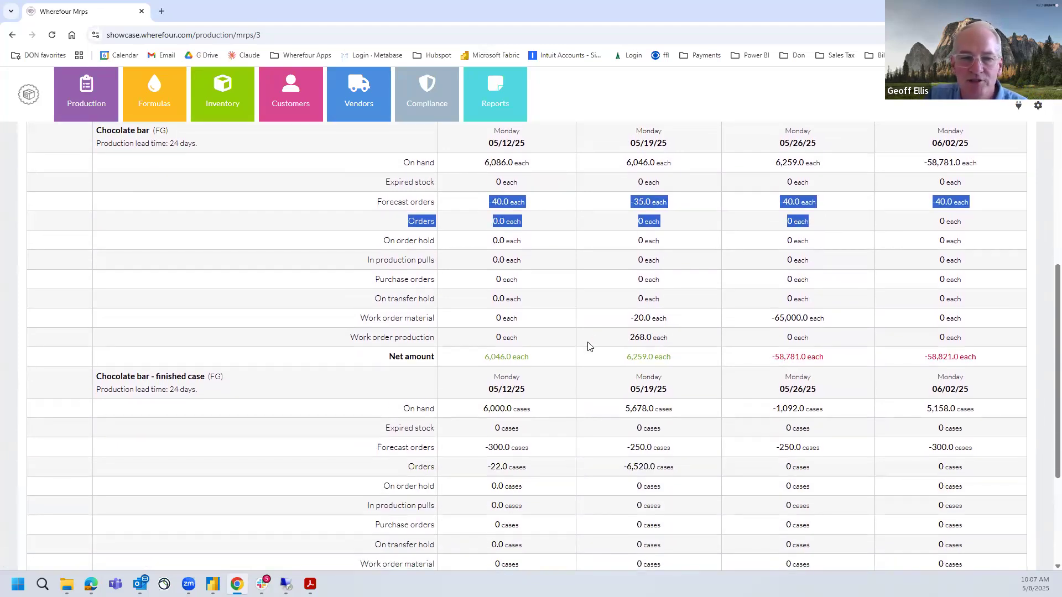
pyautogui.click(589, 346)
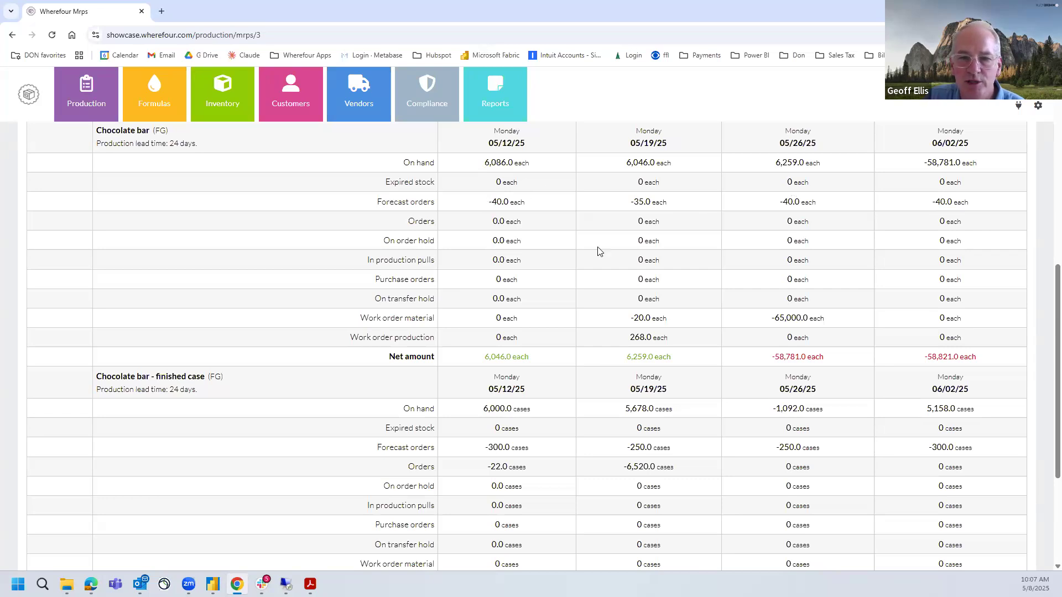
pyautogui.scroll(-1, 475, 308)
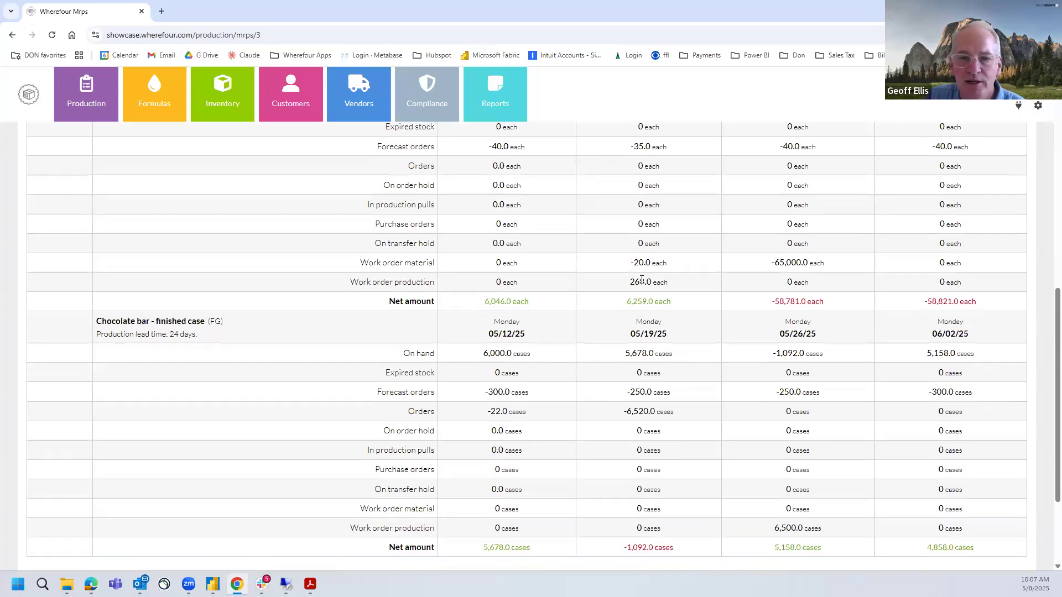
pyautogui.moveTo(760, 266); pyautogui.dragTo(854, 263)
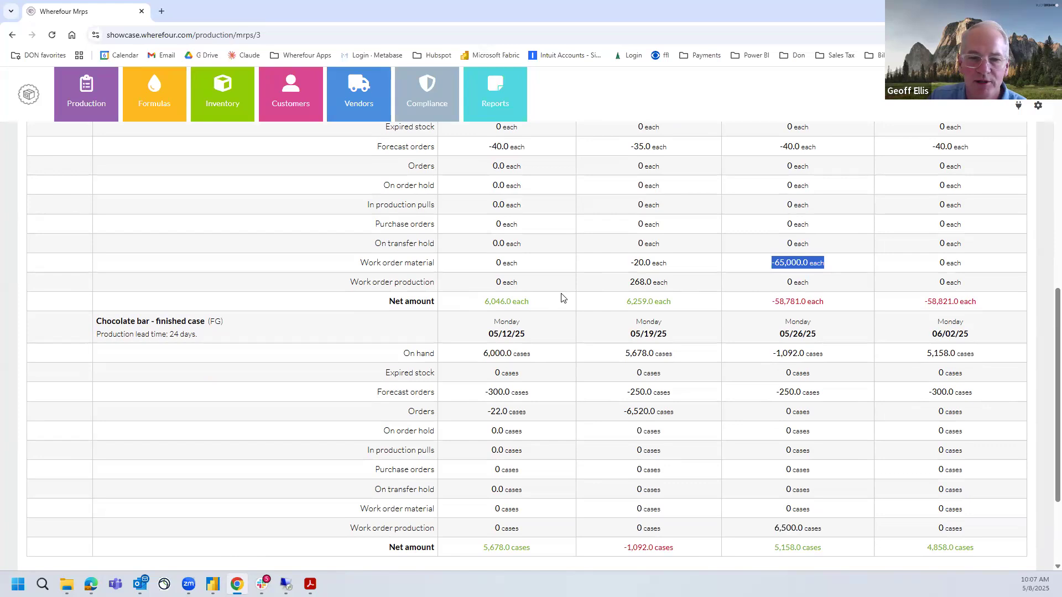
# Compare the Chocolate bar - finished case orders and net amount for 05/19/25 with the work order production for 05/26/25
pyautogui.scroll(-1, 562, 299)
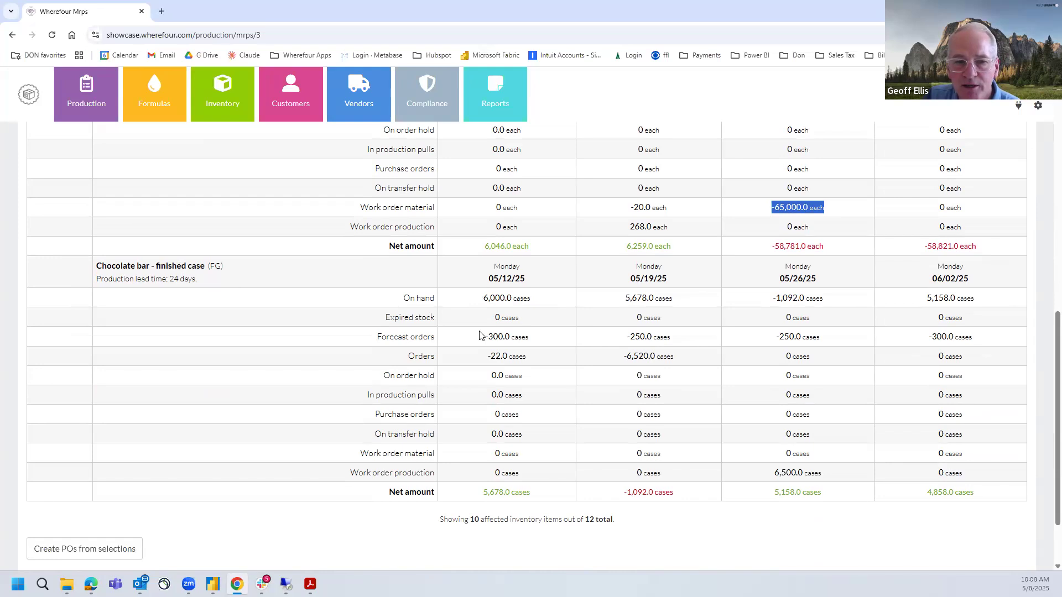
pyautogui.moveTo(623, 356); pyautogui.dragTo(682, 362)
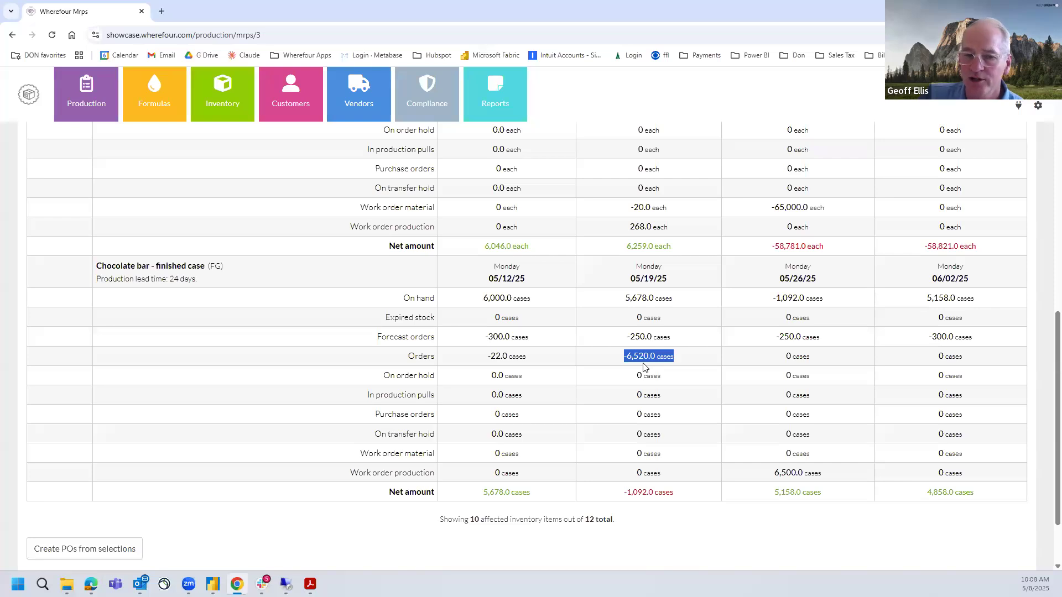
pyautogui.moveTo(621, 493); pyautogui.dragTo(690, 494)
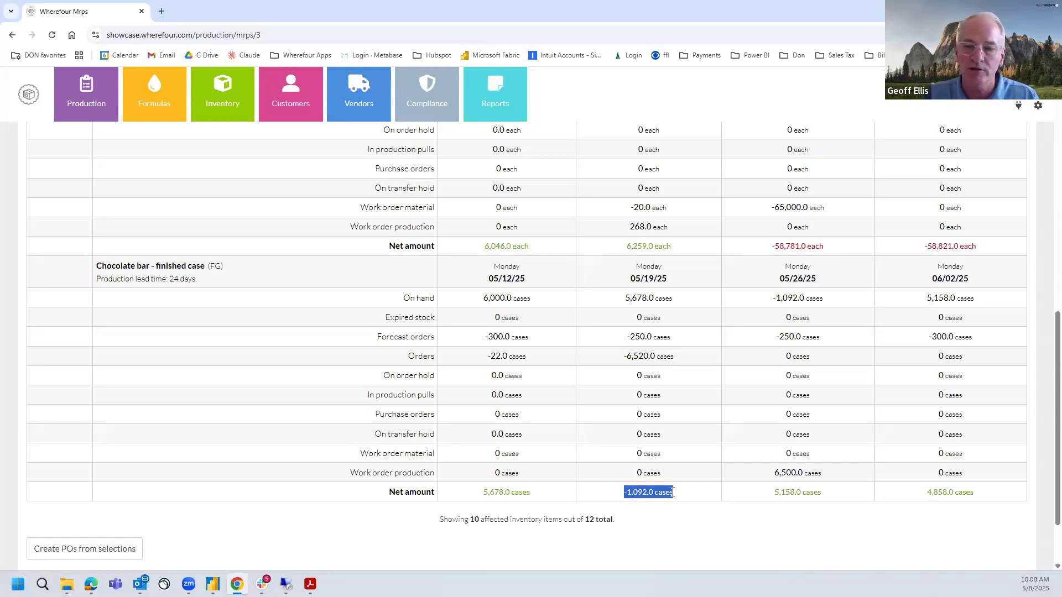
pyautogui.moveTo(772, 474); pyautogui.dragTo(830, 479)
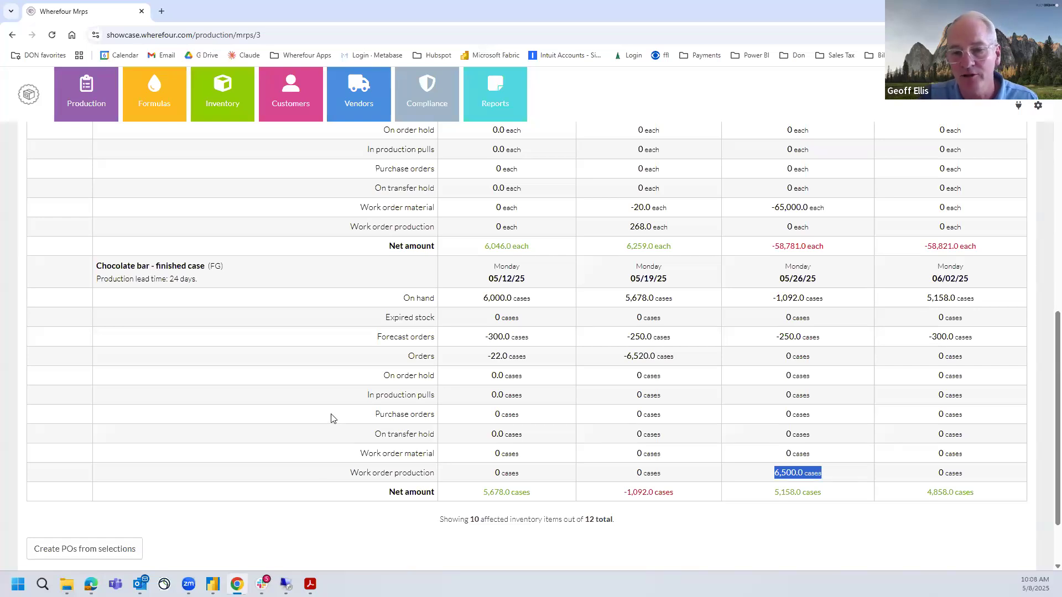
pyautogui.scroll(2, 371, 431)
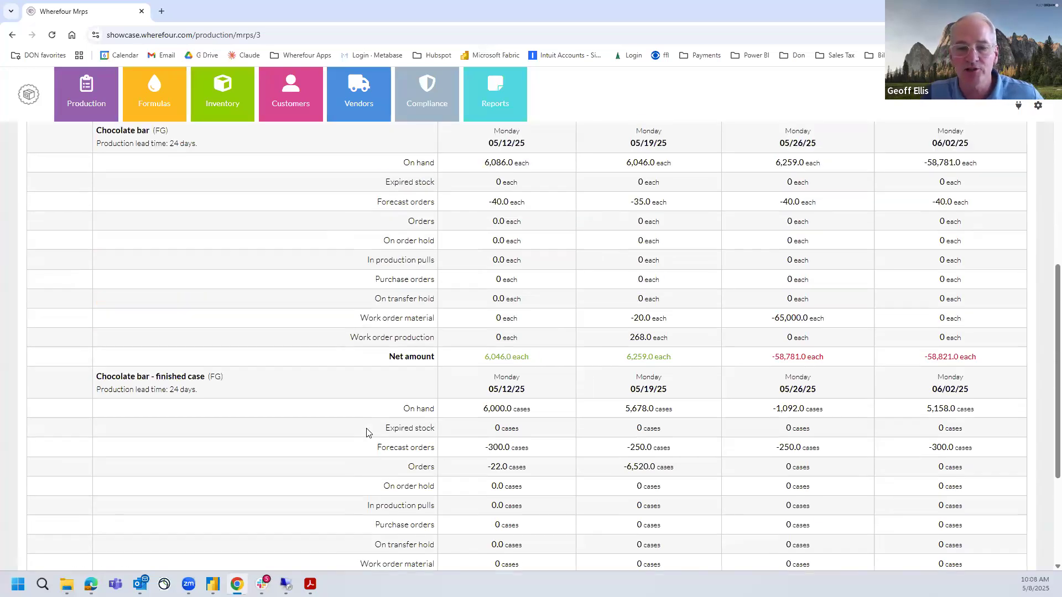
pyautogui.scroll(-1, 161, 308)
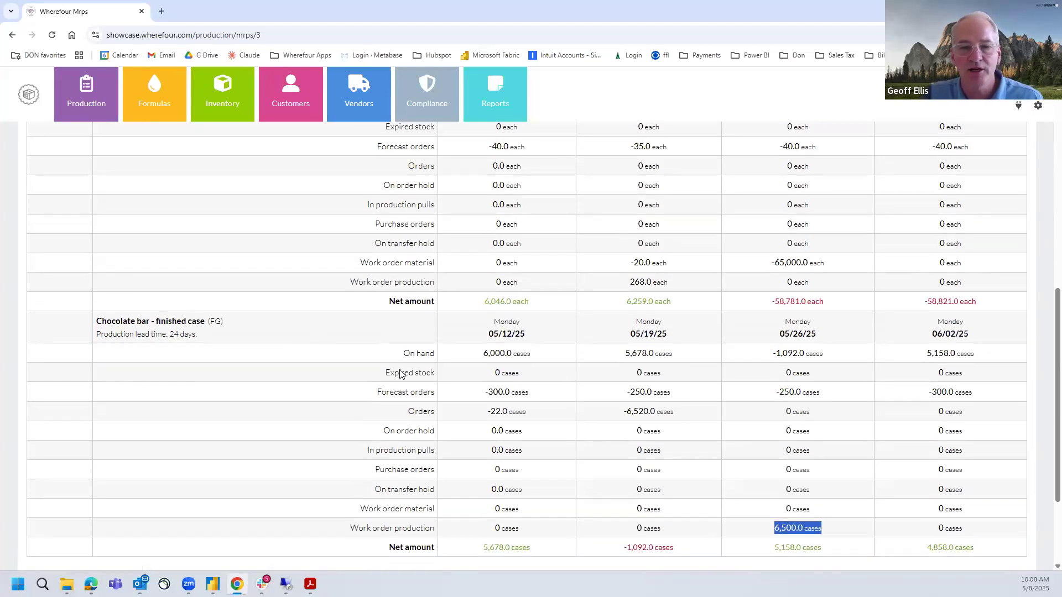
# Reschedule work order WO38 - Choco Bar Case to May 21 in the production calendar
pyautogui.scroll(15, 402, 373)
pyautogui.click(173, 187)
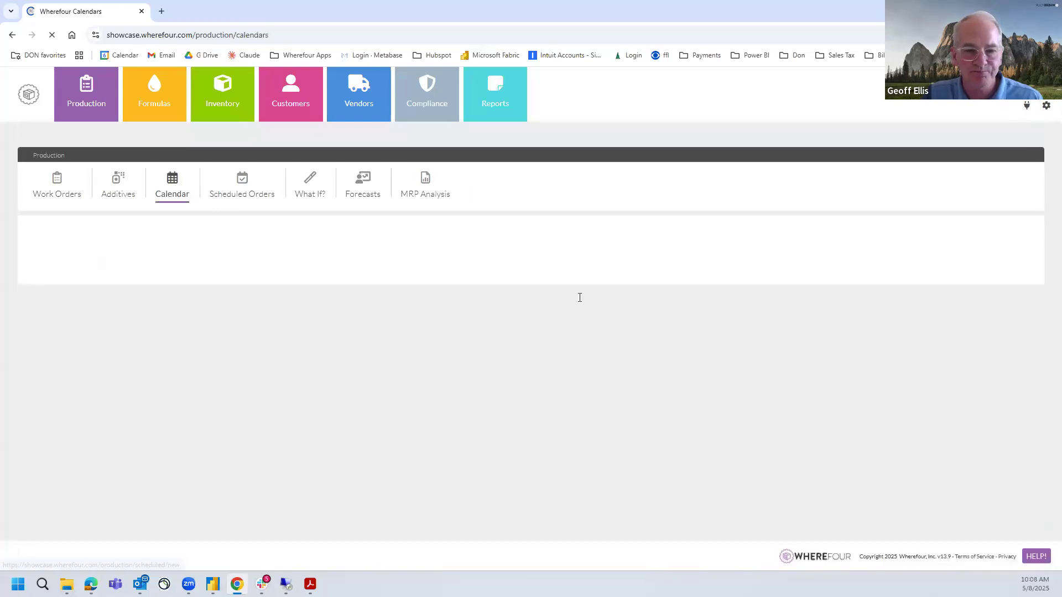
pyautogui.scroll(-5, 579, 300)
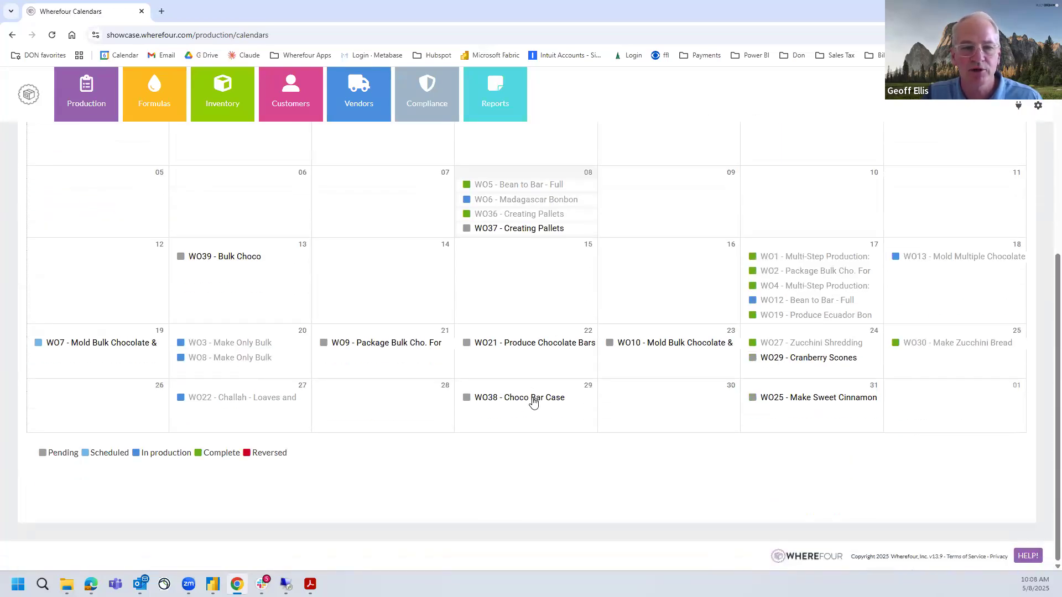
pyautogui.moveTo(533, 403); pyautogui.dragTo(440, 369)
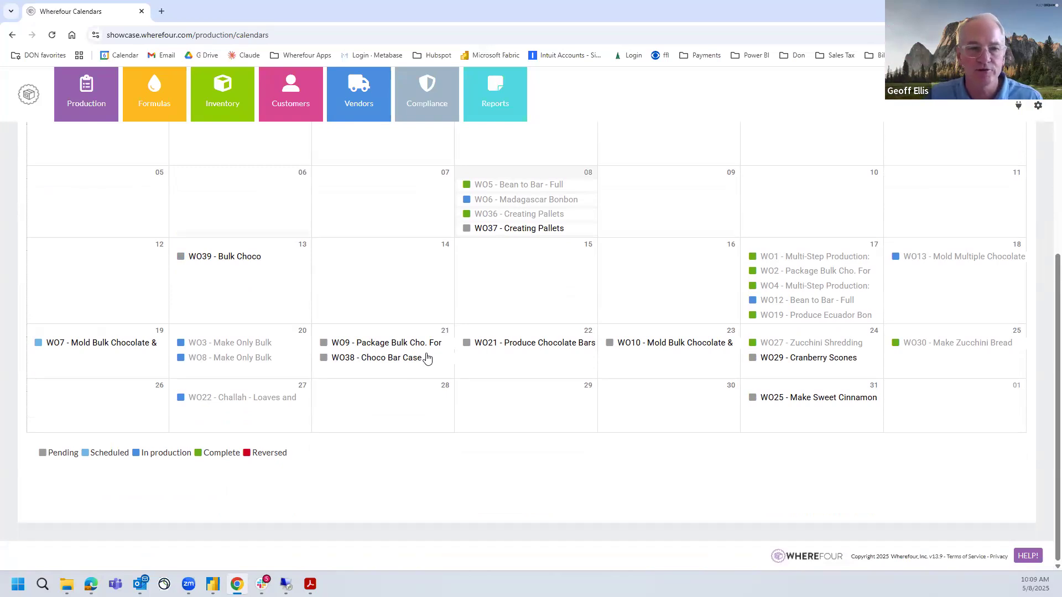
# Open the scheduled orders and review the order breakdown, checking the Chocolate bar quantities ordered by each customer
pyautogui.scroll(5, 357, 304)
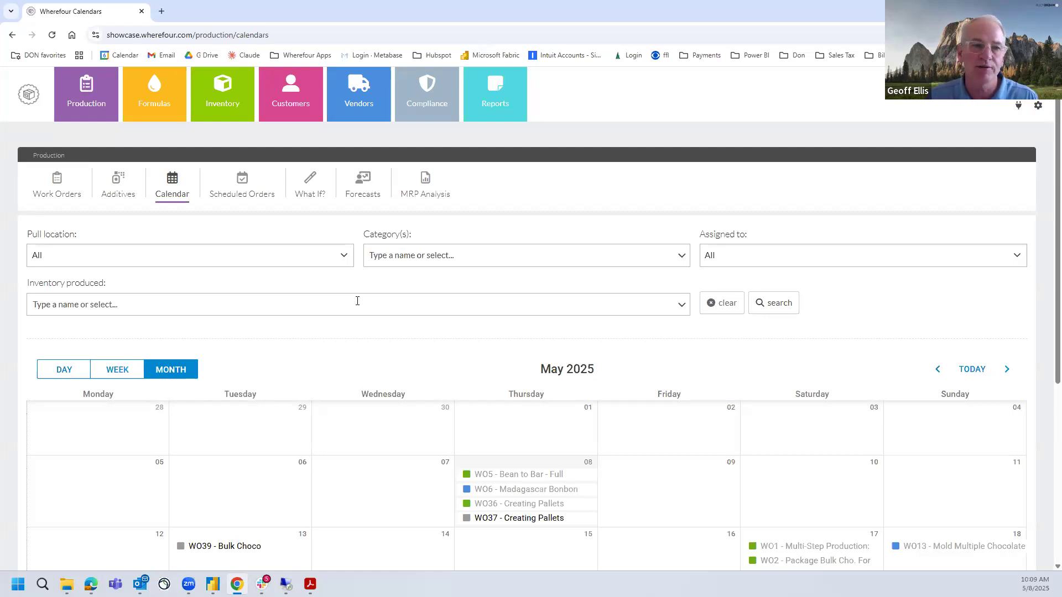
pyautogui.click(246, 185)
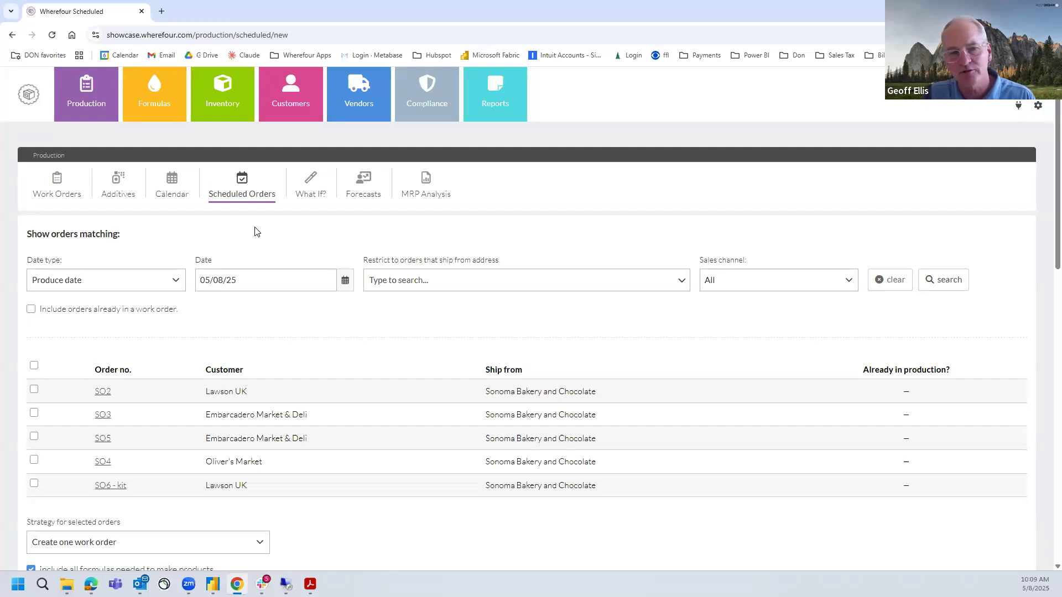
pyautogui.scroll(-1, 325, 373)
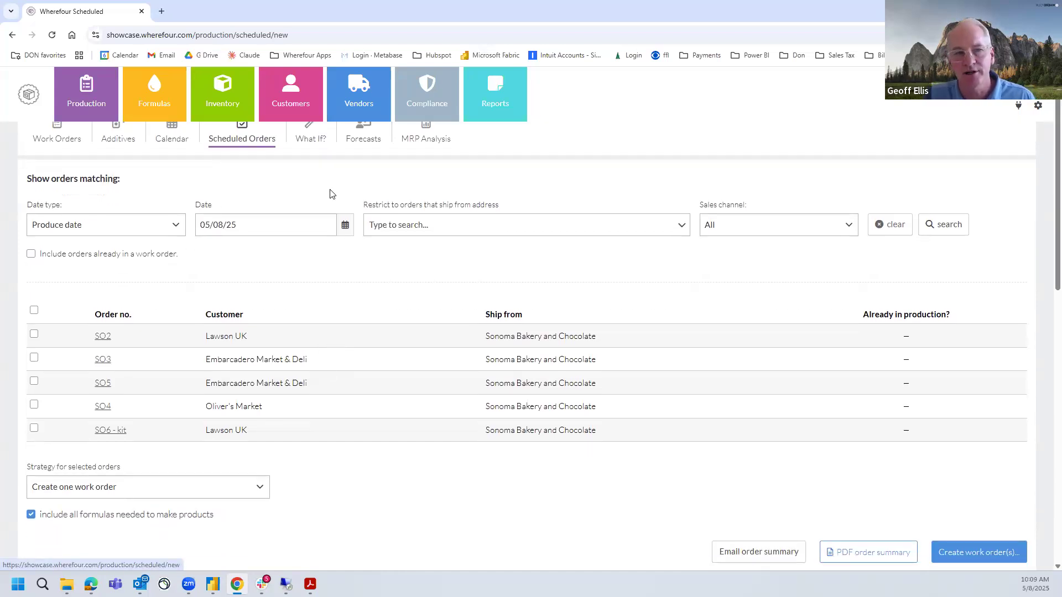
pyautogui.scroll(-7, 325, 254)
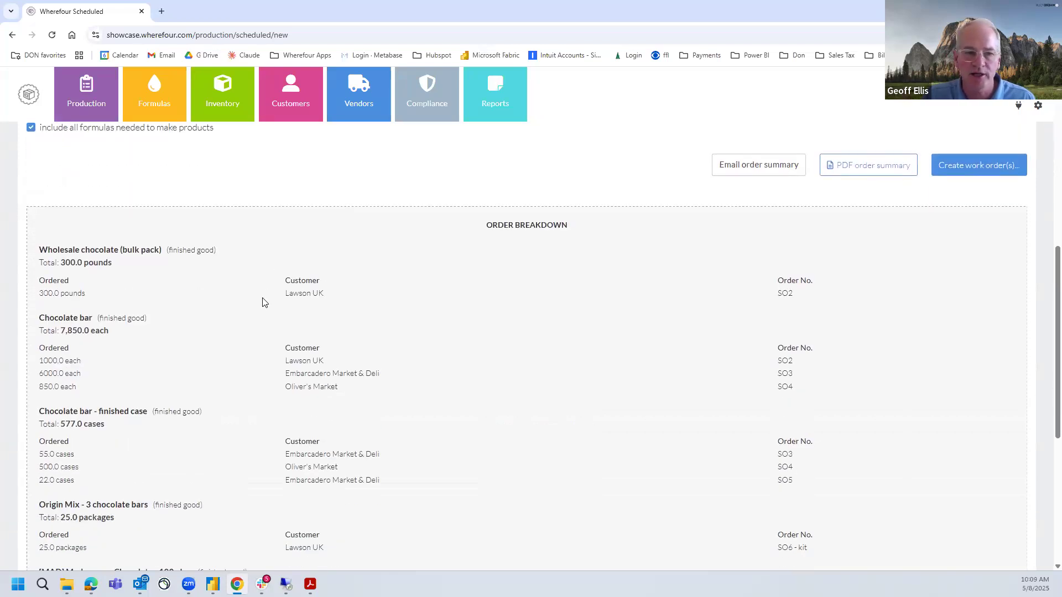
pyautogui.moveTo(40, 360); pyautogui.dragTo(87, 396)
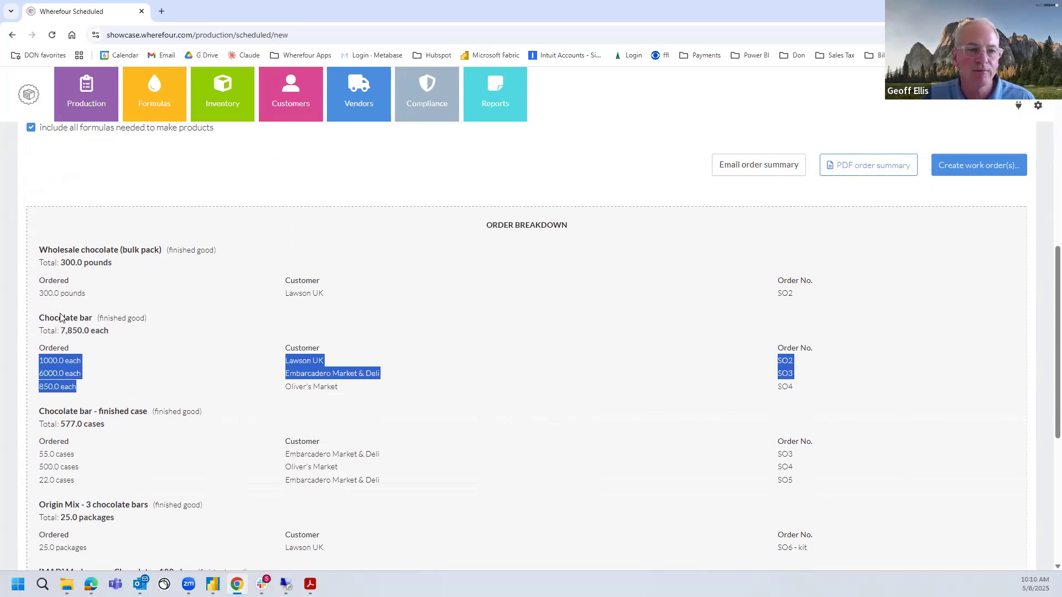
pyautogui.scroll(2, 742, 275)
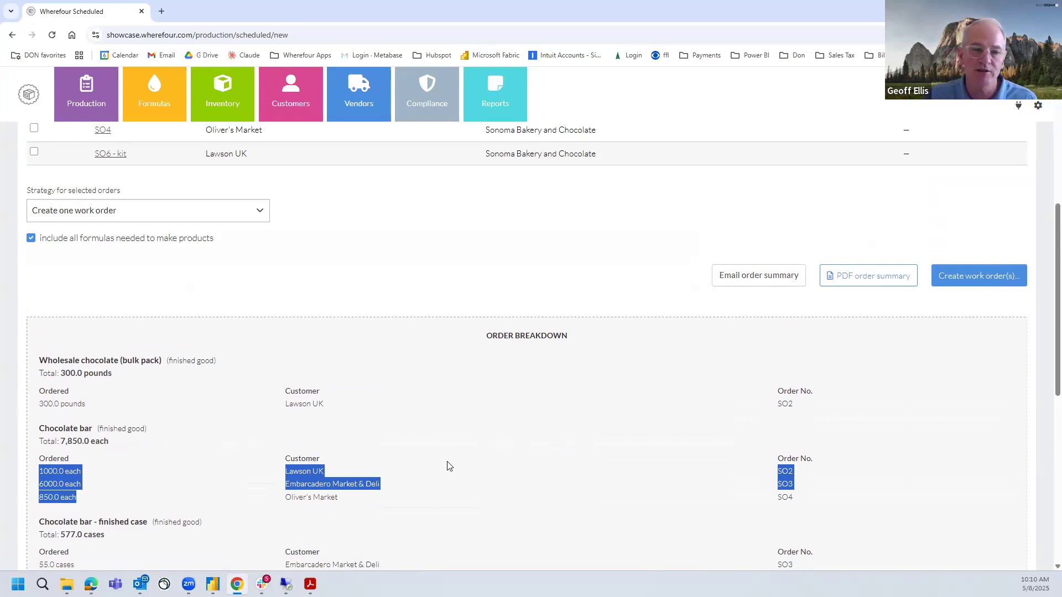
pyautogui.scroll(4, 448, 466)
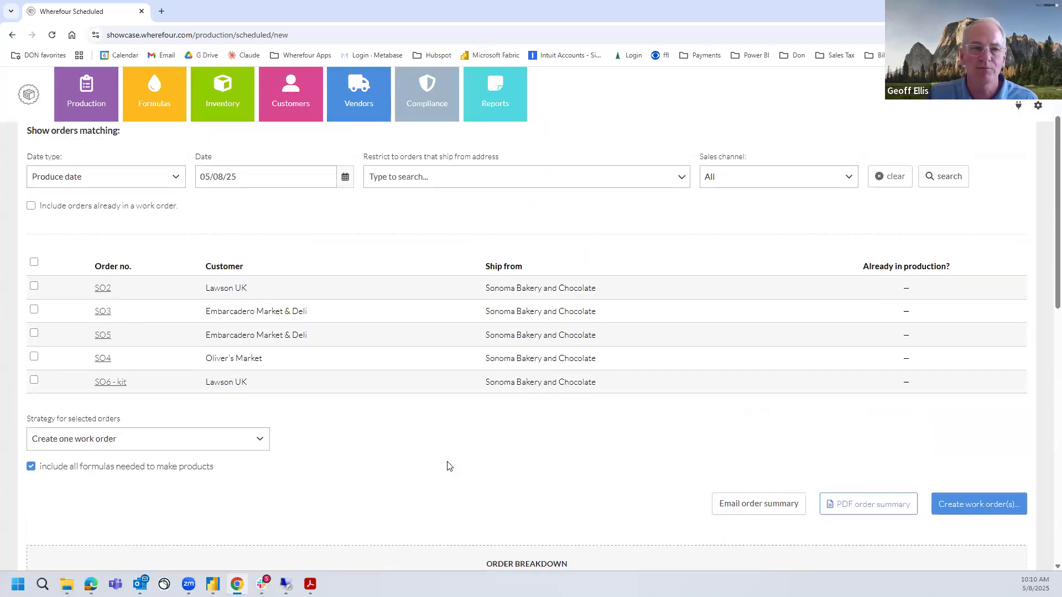
pyautogui.scroll(2, 448, 466)
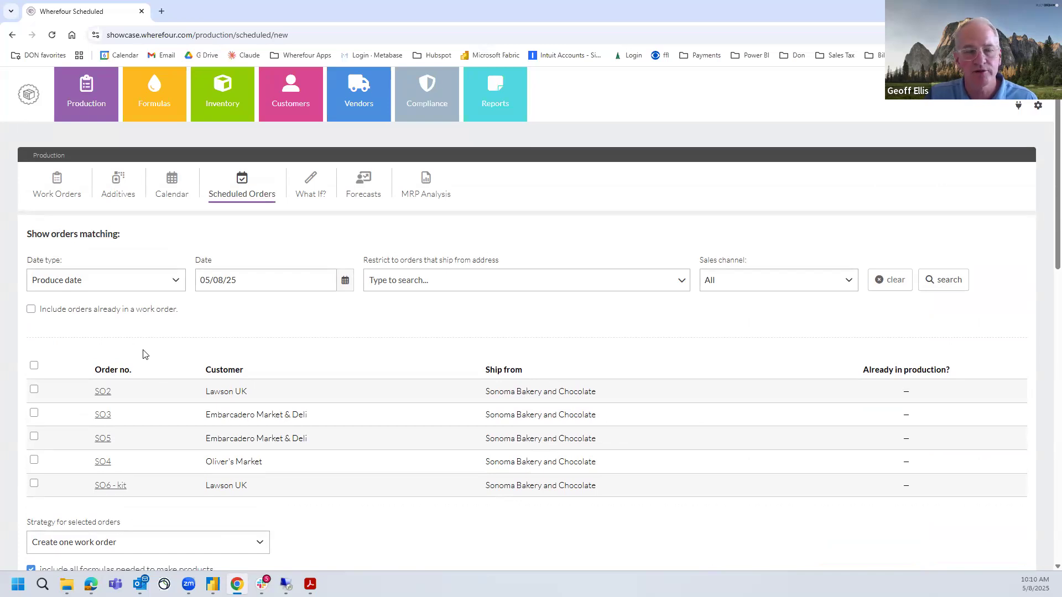
# Start production on work order WO39 - Bulk Choco and open the stock pull for Make Bulk Chocolate
pyautogui.click(55, 191)
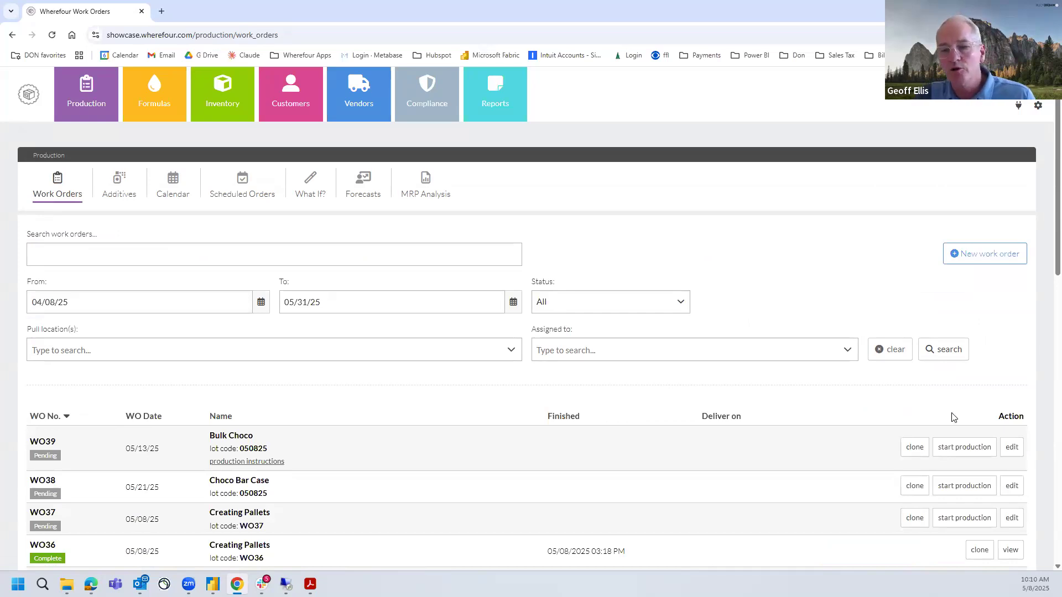
pyautogui.click(964, 448)
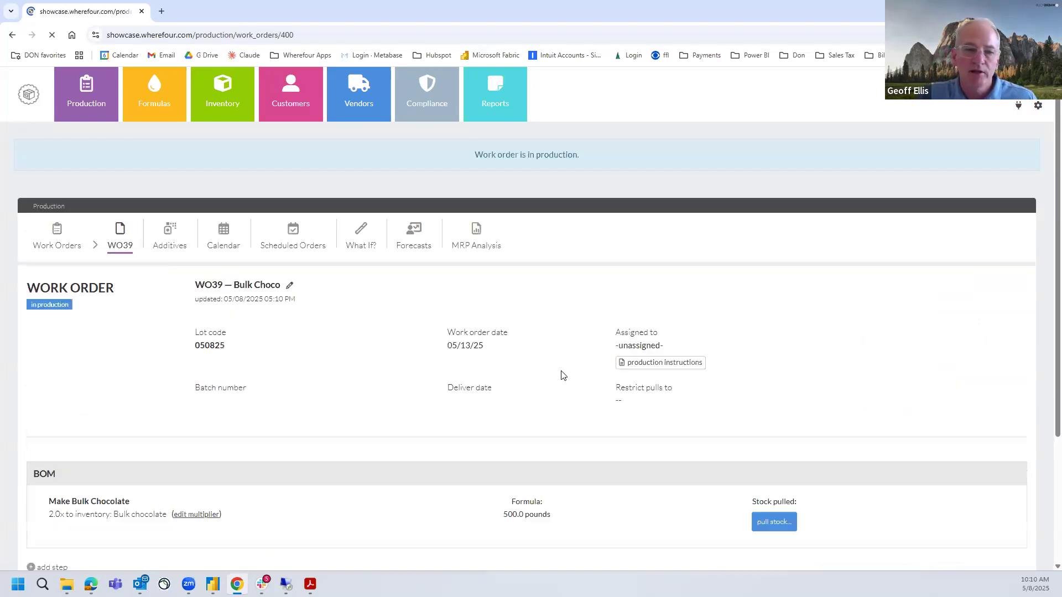
pyautogui.scroll(-3, 750, 383)
pyautogui.click(772, 381)
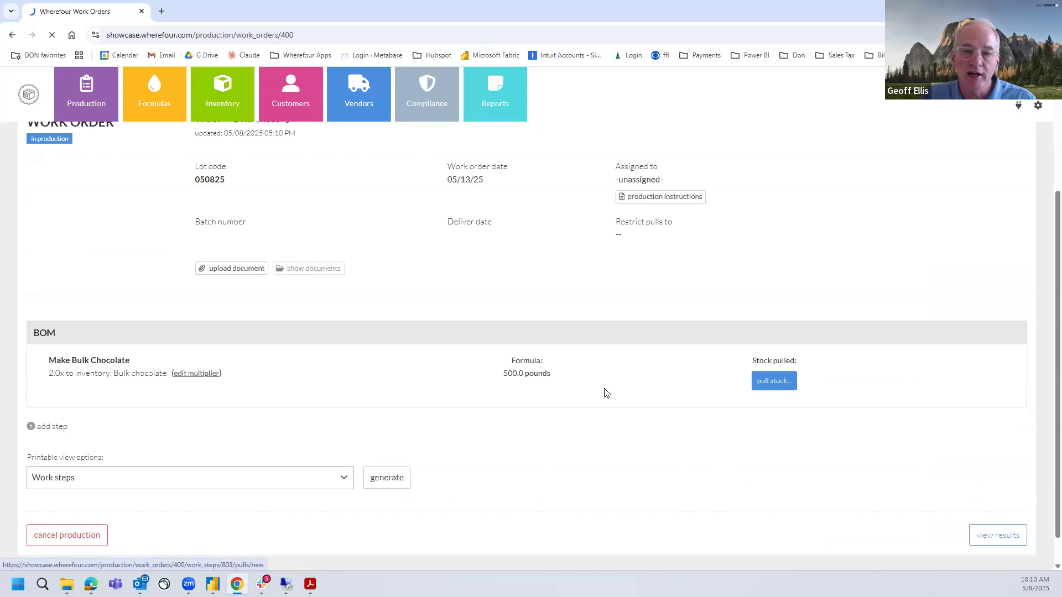
# Check which Cocoa beans lot is being pulled for Make Bulk Chocolate, and save the stock pull
pyautogui.scroll(-3, 607, 393)
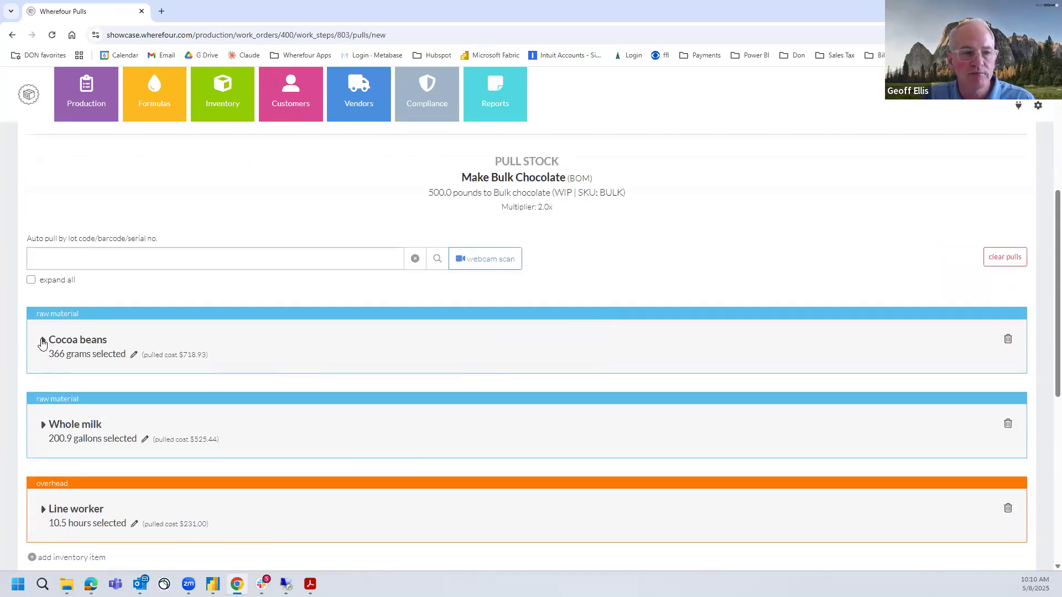
pyautogui.moveTo(68, 355); pyautogui.dragTo(48, 356)
pyautogui.click(44, 356)
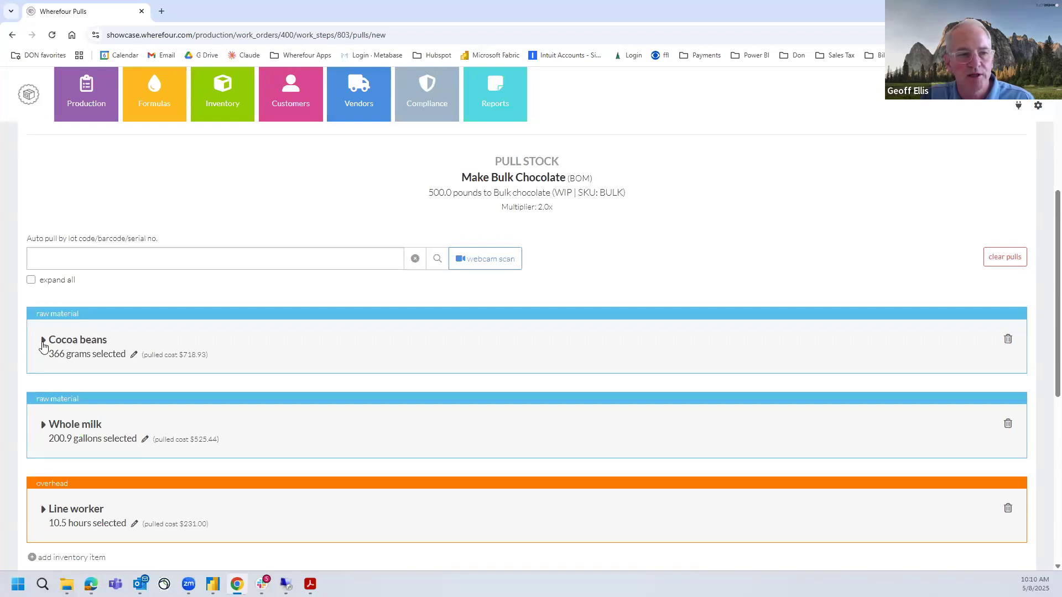
pyautogui.click(44, 340)
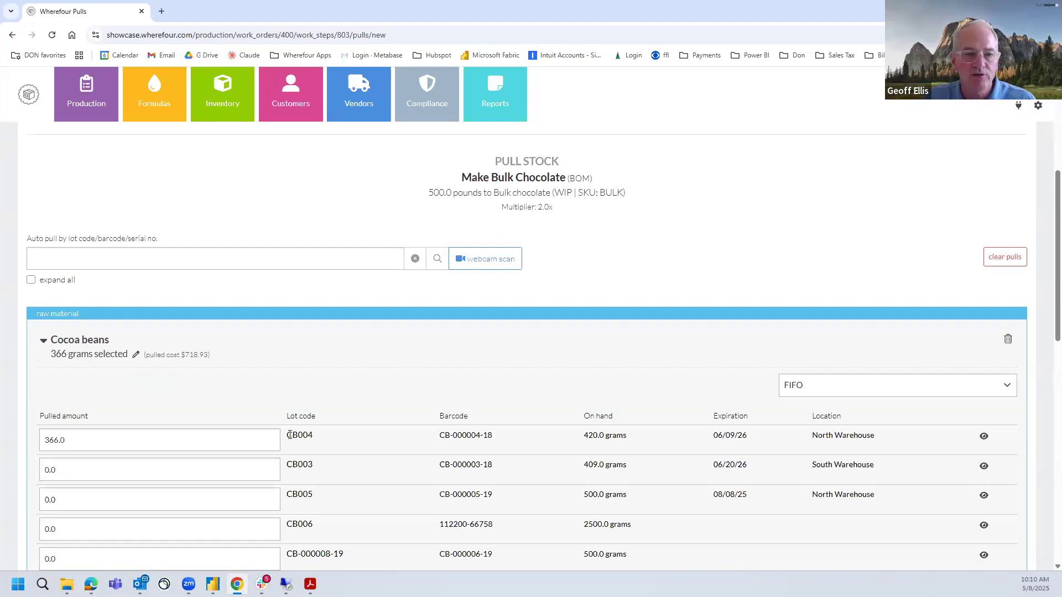
pyautogui.moveTo(286, 435); pyautogui.dragTo(313, 436)
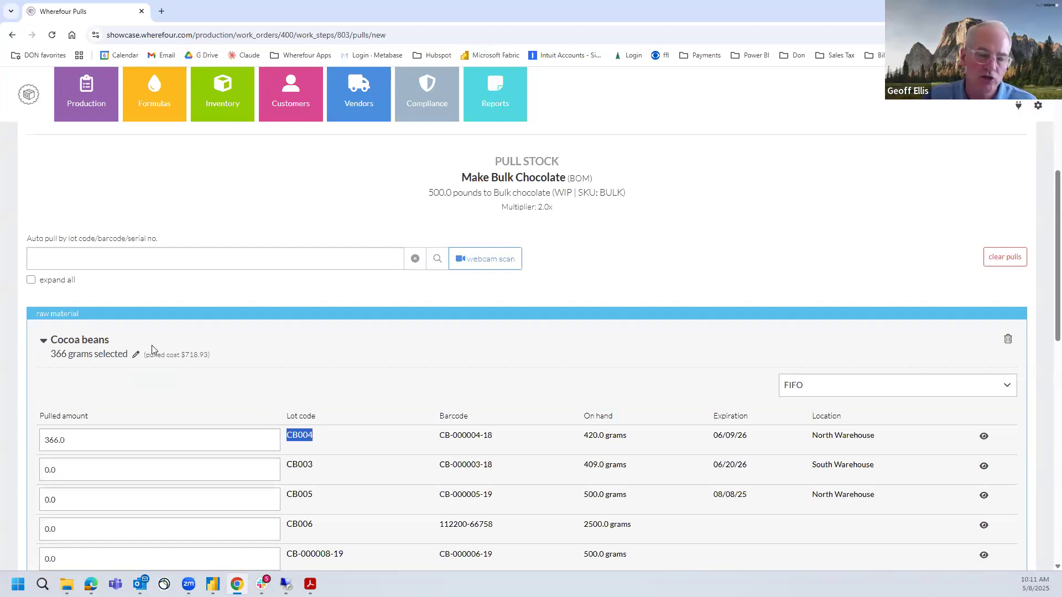
pyautogui.scroll(-8, 762, 380)
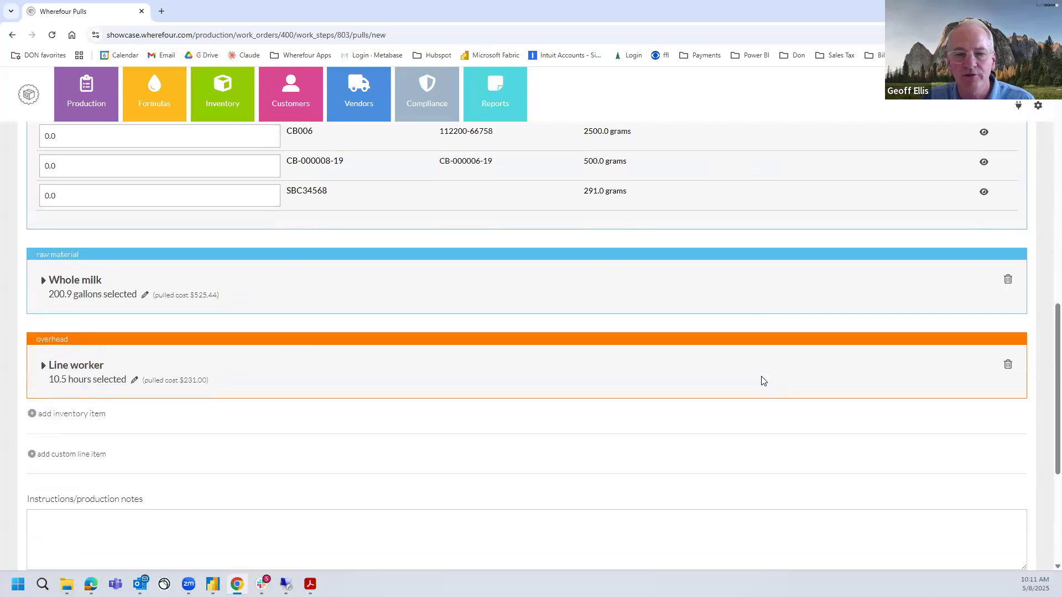
pyautogui.scroll(-4, 762, 380)
pyautogui.click(1002, 476)
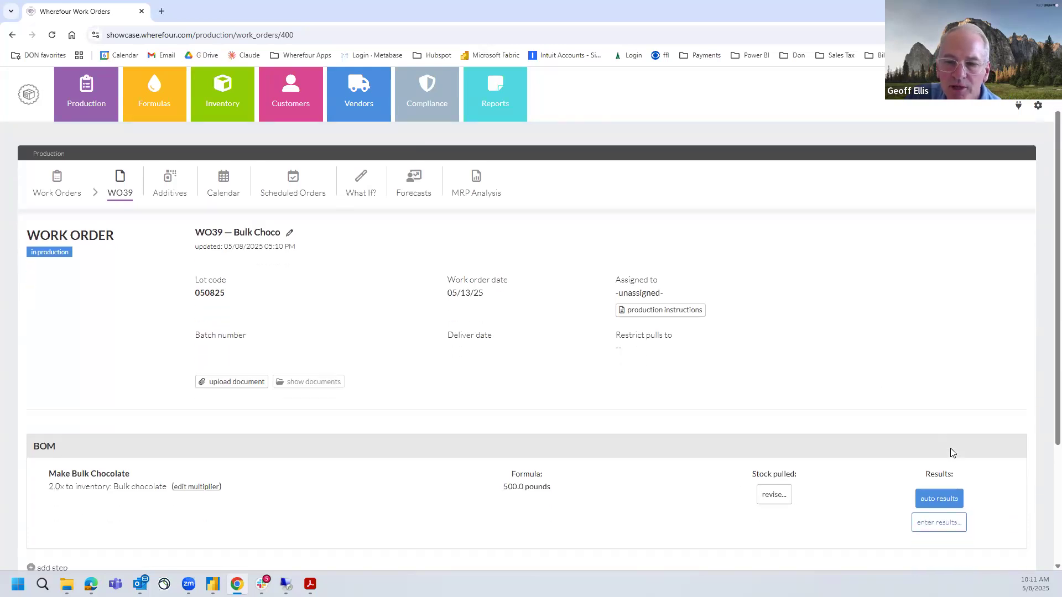
# Enter production results for Make Bulk Chocolate with a produced amount of 490 pounds and save them
pyautogui.click(940, 468)
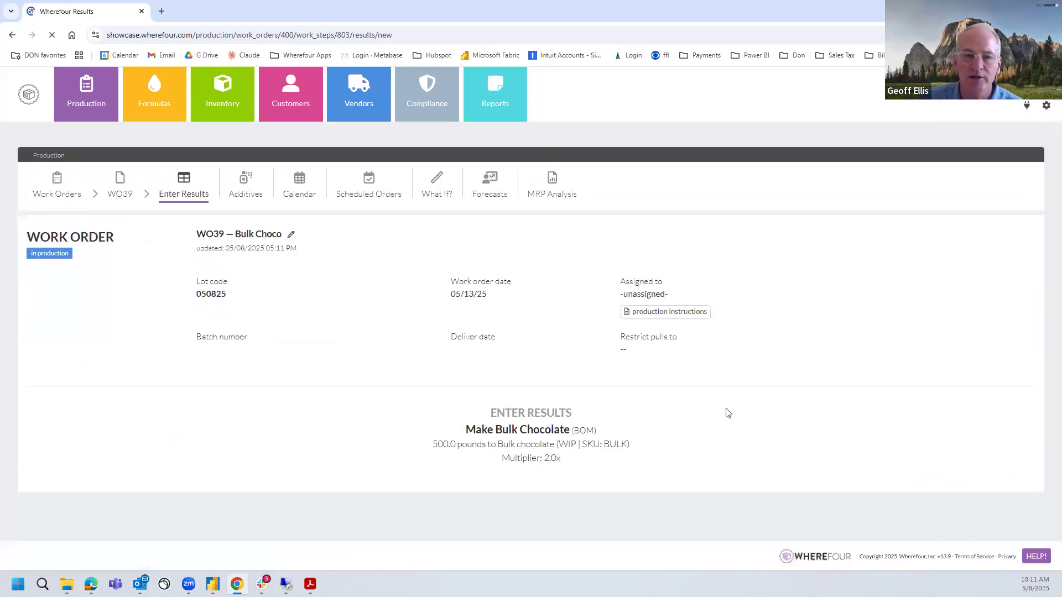
pyautogui.scroll(-2, 728, 413)
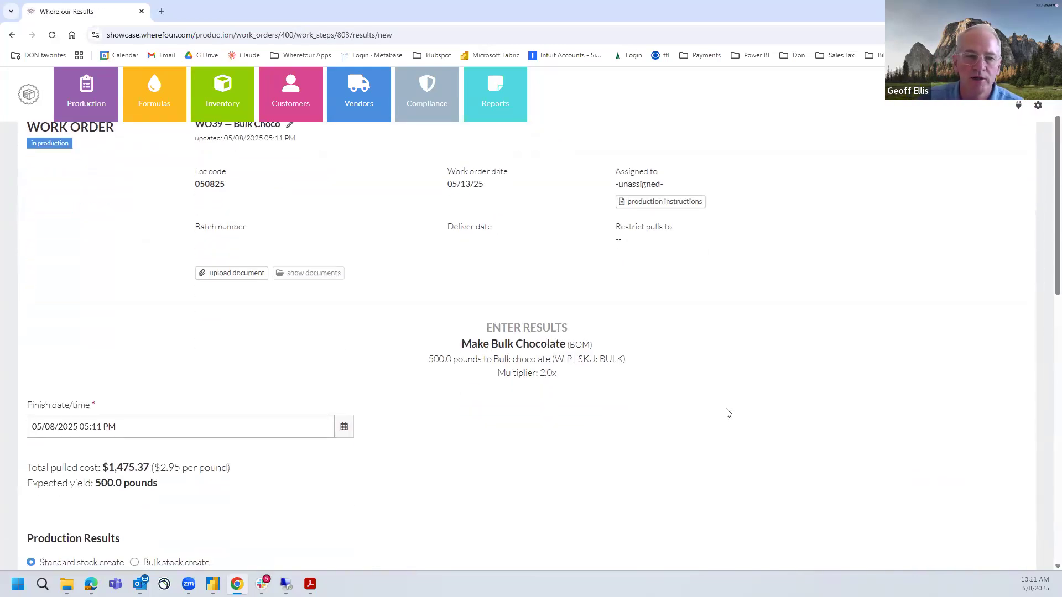
pyautogui.moveTo(428, 359); pyautogui.dragTo(458, 360)
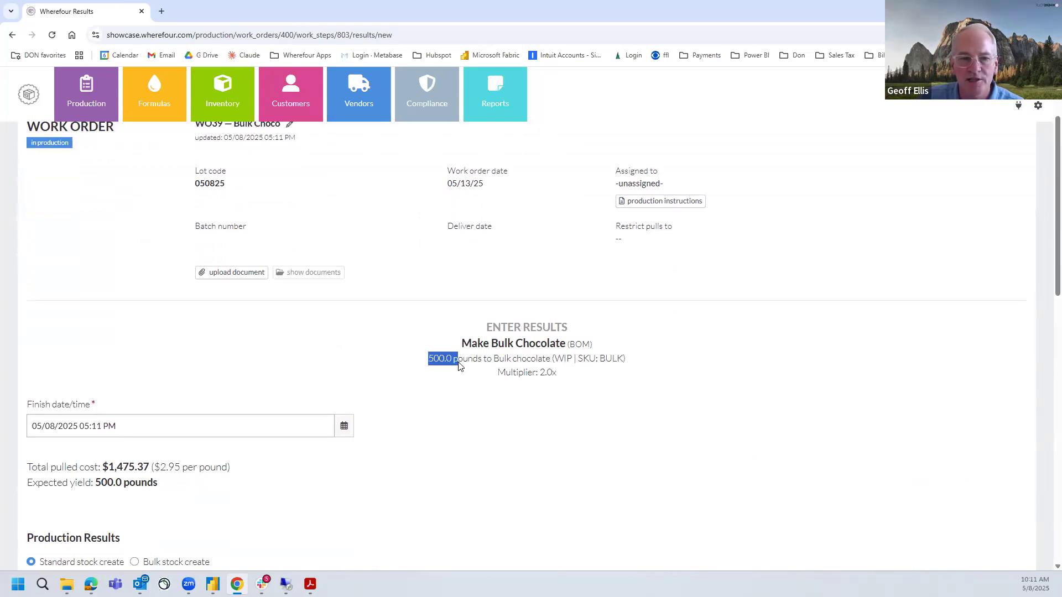
pyautogui.scroll(-4, 434, 436)
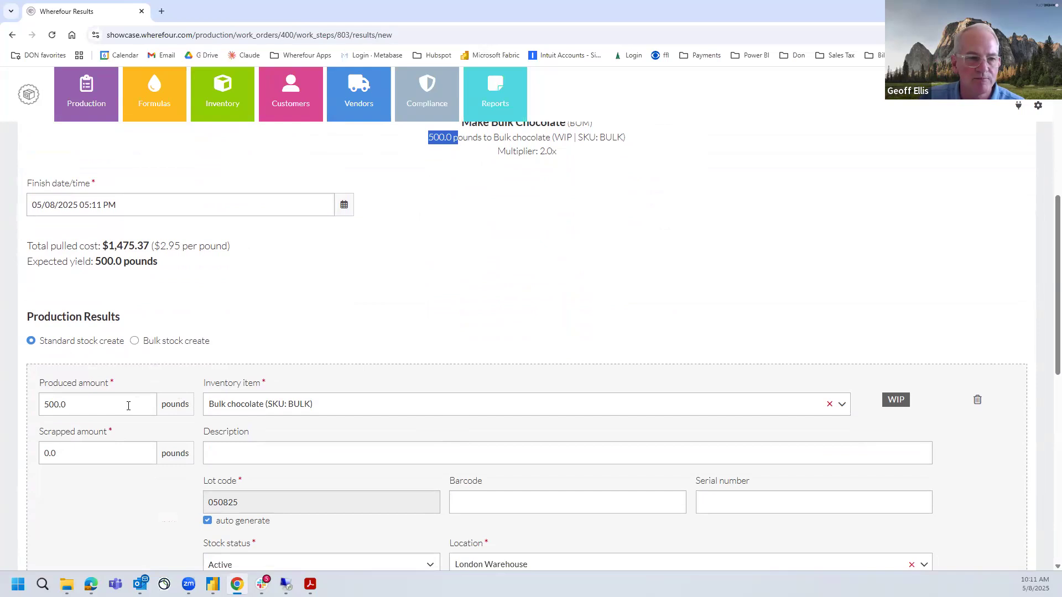
pyautogui.moveTo(129, 405); pyautogui.dragTo(12, 410)
pyautogui.write('490')
pyautogui.click(422, 258)
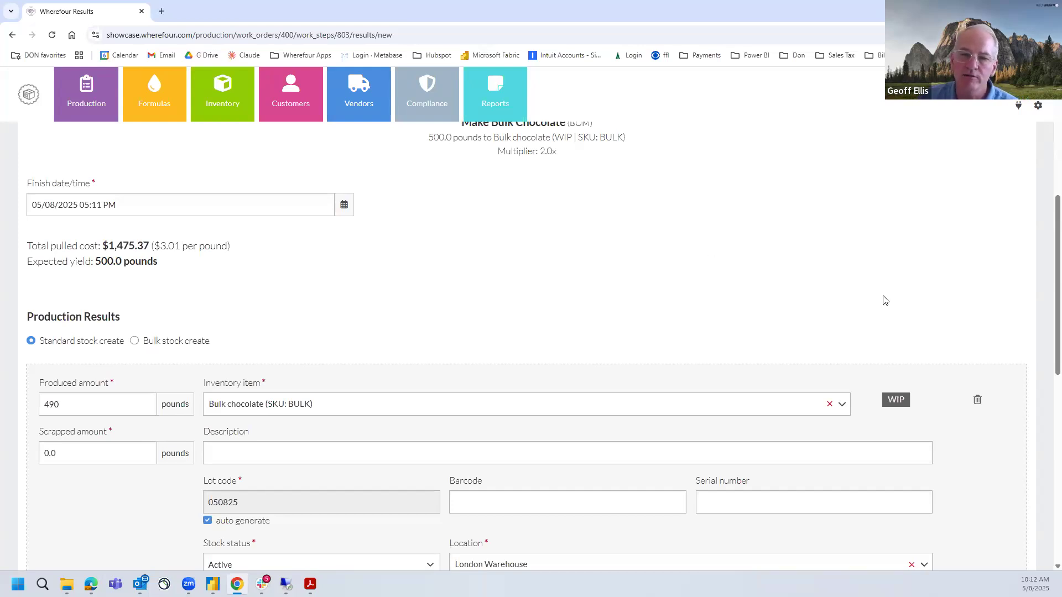
pyautogui.scroll(-10, 941, 339)
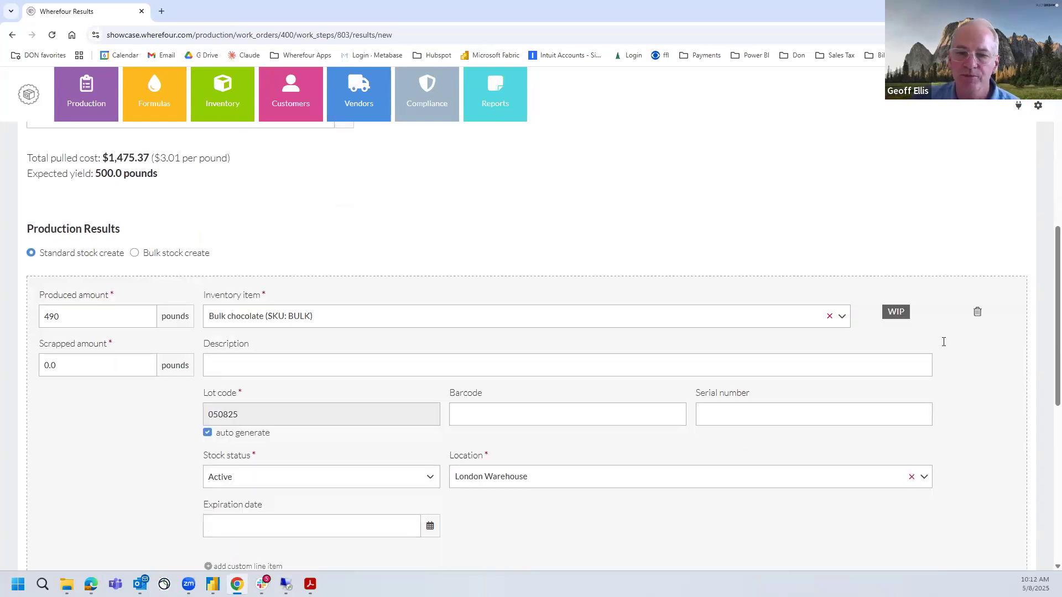
pyautogui.click(993, 515)
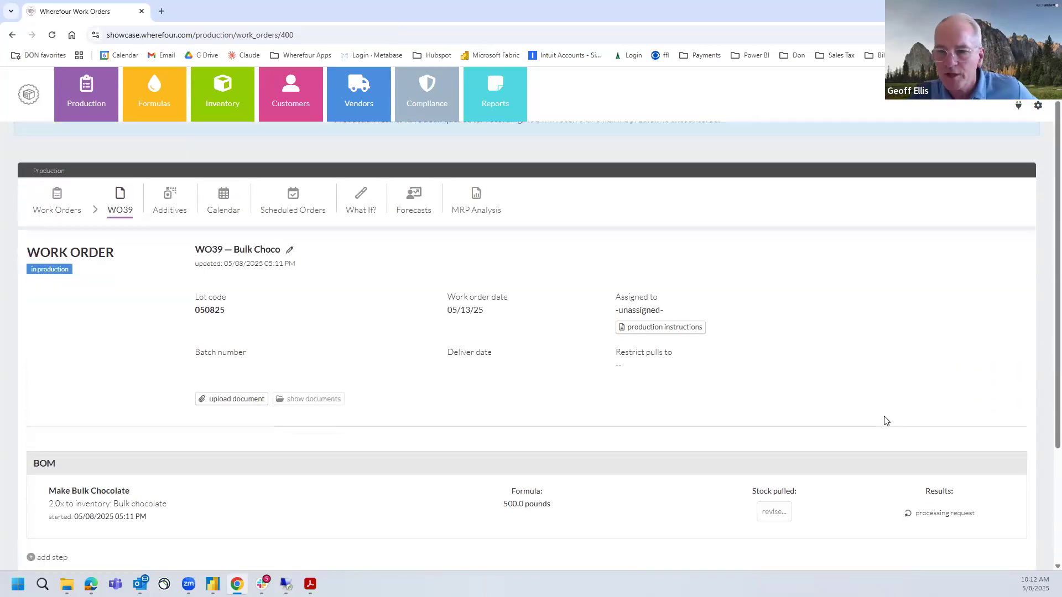
# View the WO39 results and examine the line worker rate and the Bulk chocolate amount, cost per pound and subtotal
pyautogui.scroll(-3, 885, 422)
pyautogui.click(1006, 512)
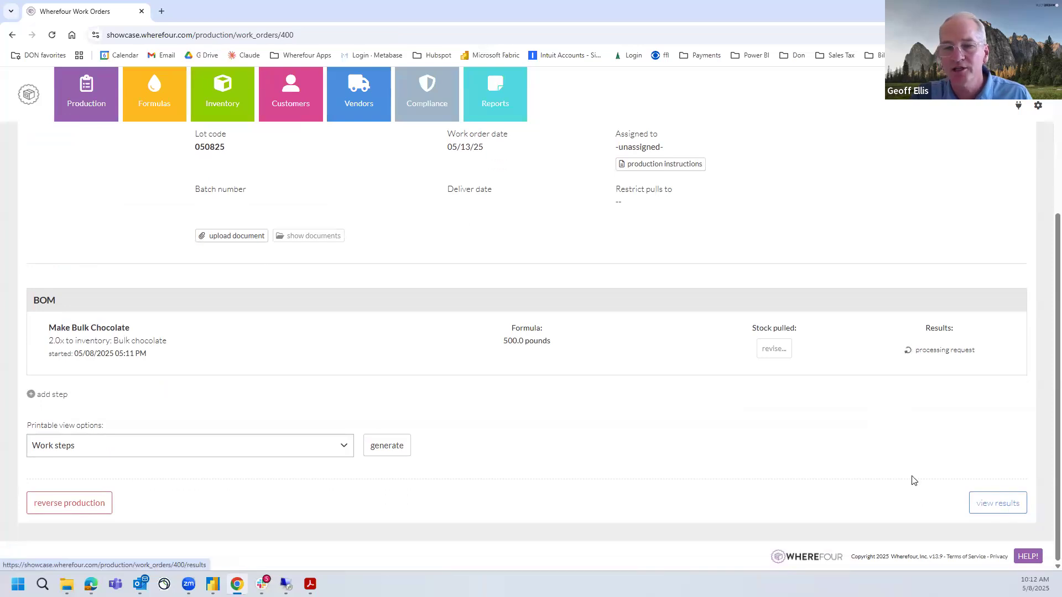
pyautogui.scroll(-2, 782, 417)
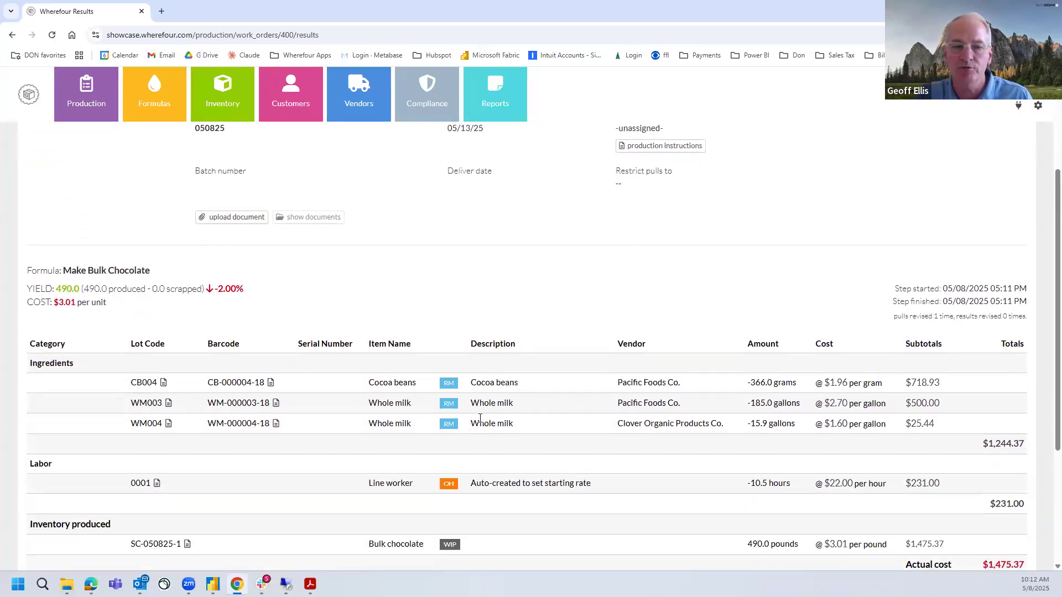
pyautogui.moveTo(748, 484); pyautogui.dragTo(848, 486)
pyautogui.scroll(-1, 939, 489)
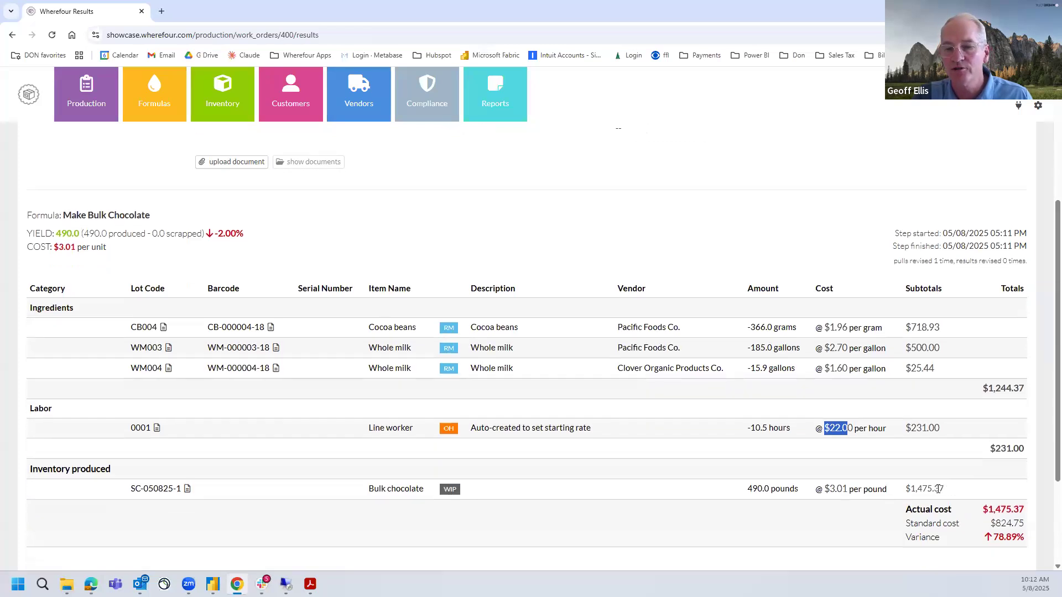
pyautogui.moveTo(911, 491); pyautogui.dragTo(944, 490)
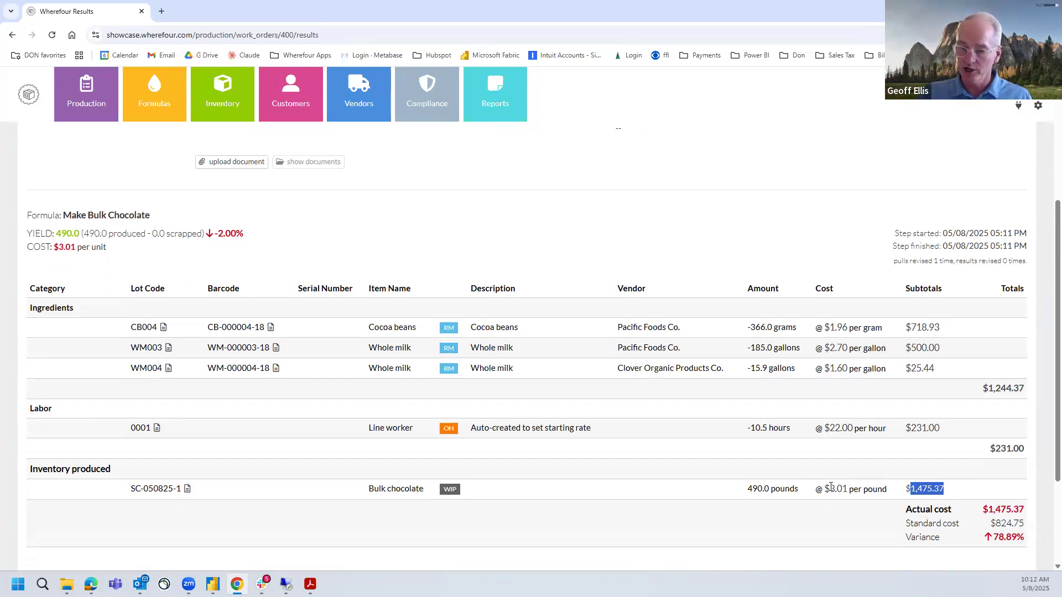
pyautogui.moveTo(830, 489); pyautogui.dragTo(853, 492)
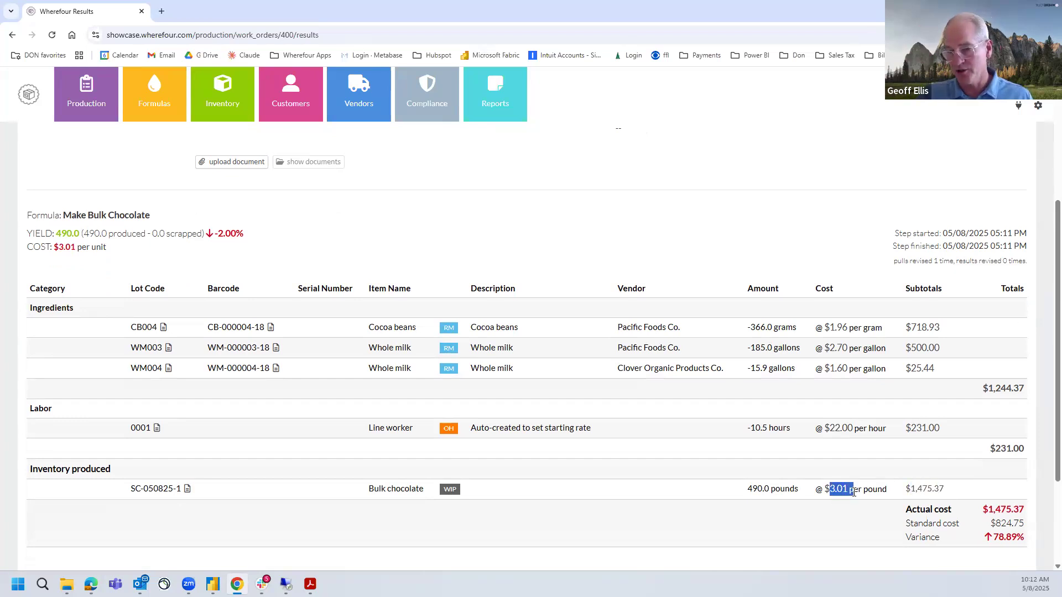
pyautogui.moveTo(762, 489); pyautogui.dragTo(743, 490)
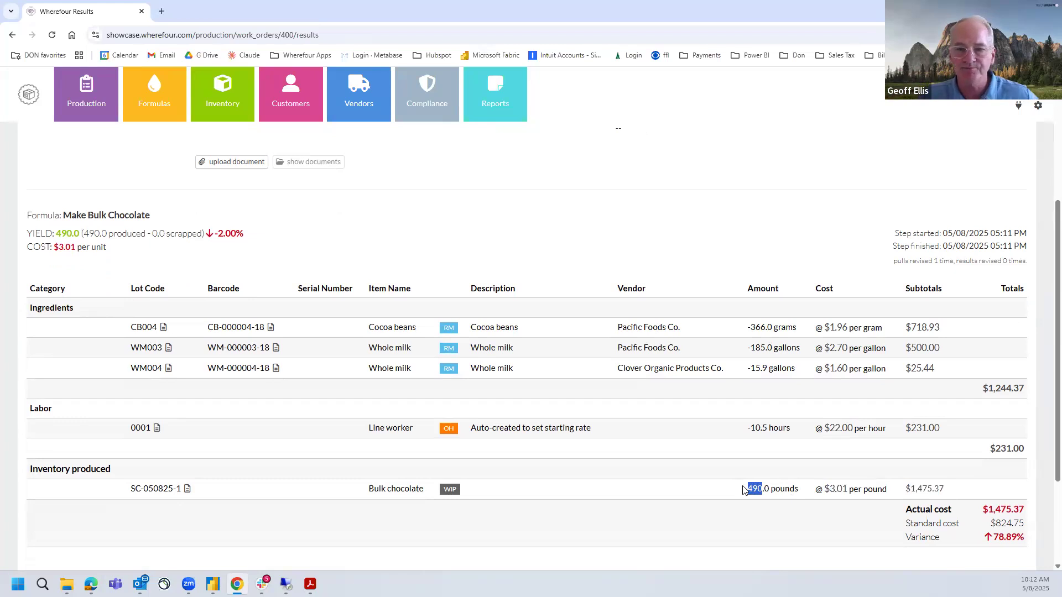
# Check the file sources offered for uploading a document to work order WO39, and close the upload without adding a file
pyautogui.scroll(2, 354, 429)
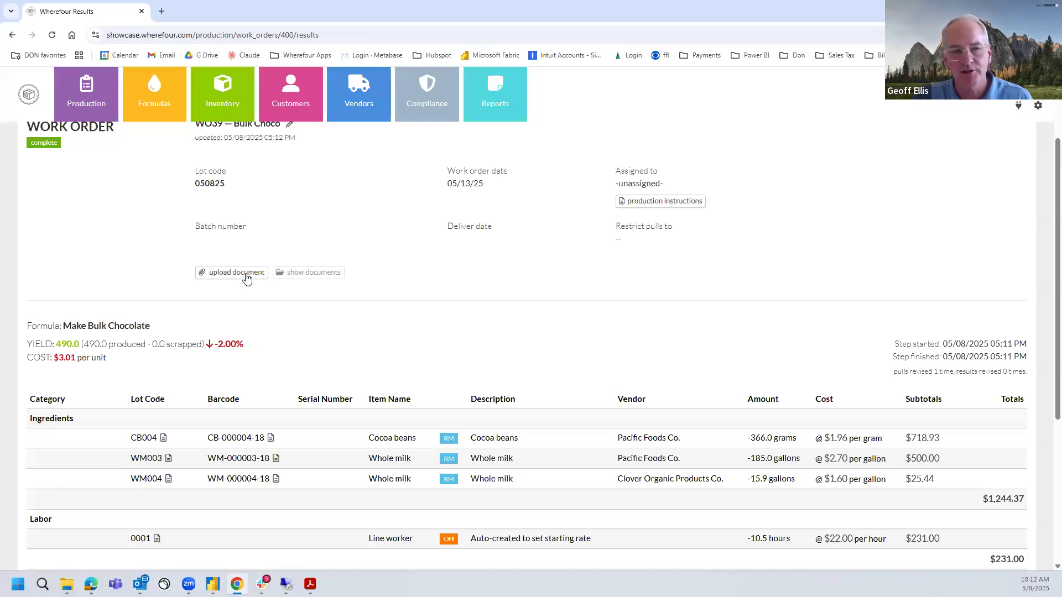
pyautogui.click(237, 272)
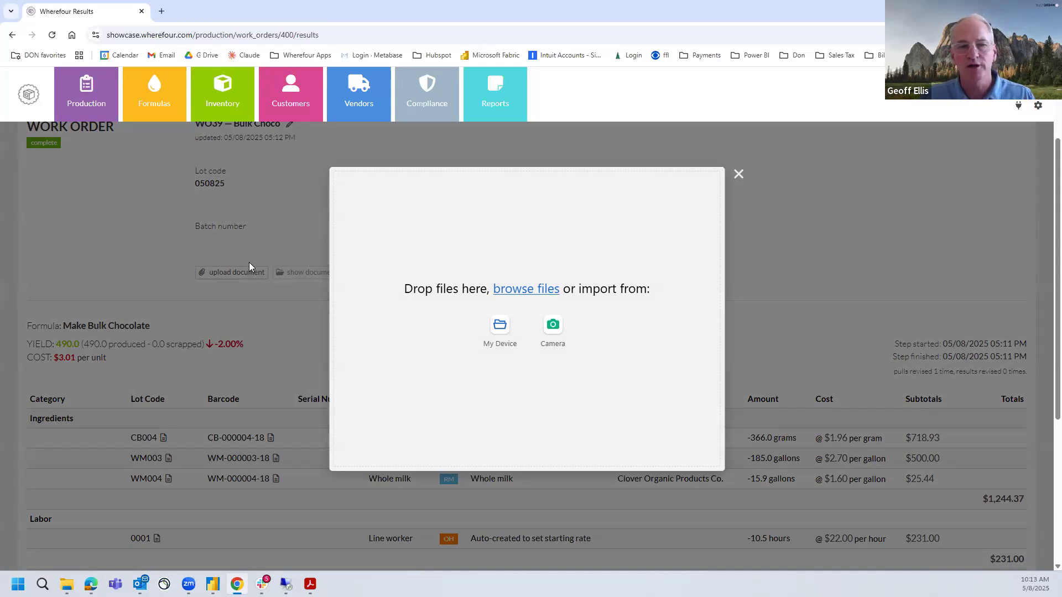
pyautogui.scroll(2, 398, 304)
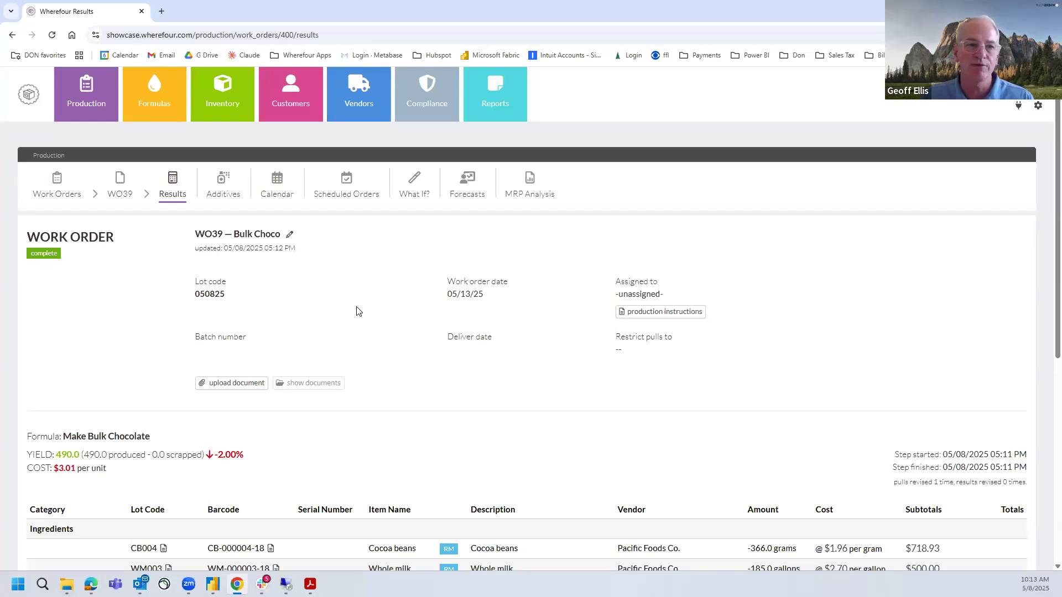
# Filter the work orders list to those with the status In production and check the other available statuses
pyautogui.click(70, 193)
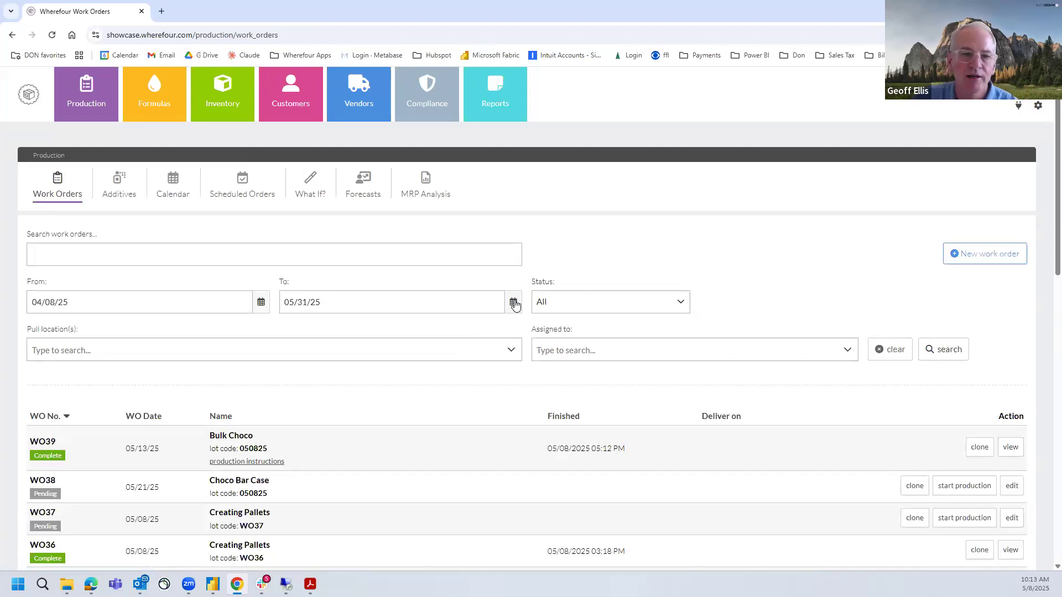
pyautogui.click(576, 304)
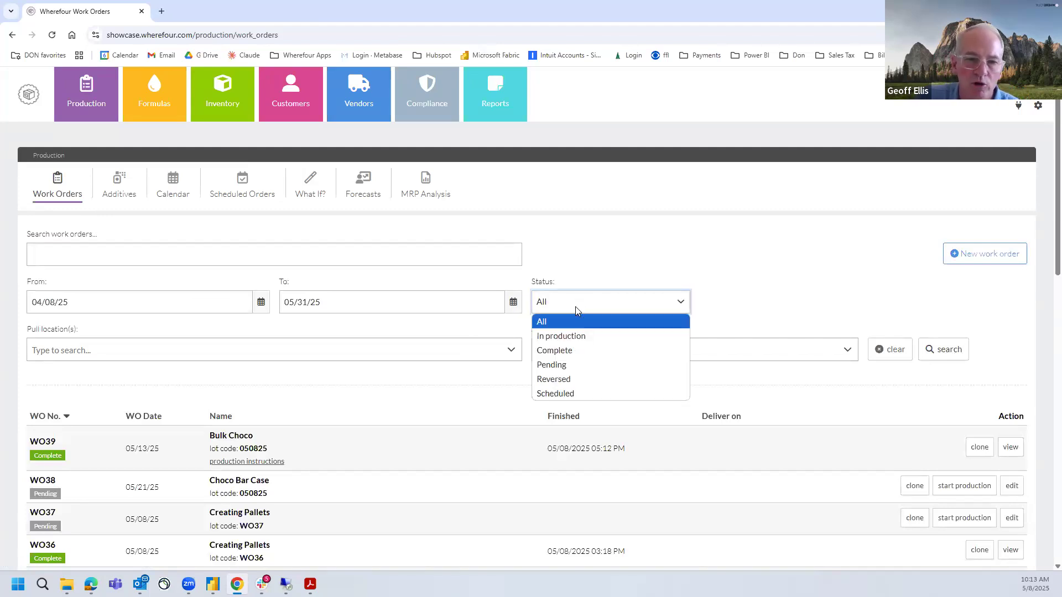
pyautogui.click(581, 336)
pyautogui.click(957, 357)
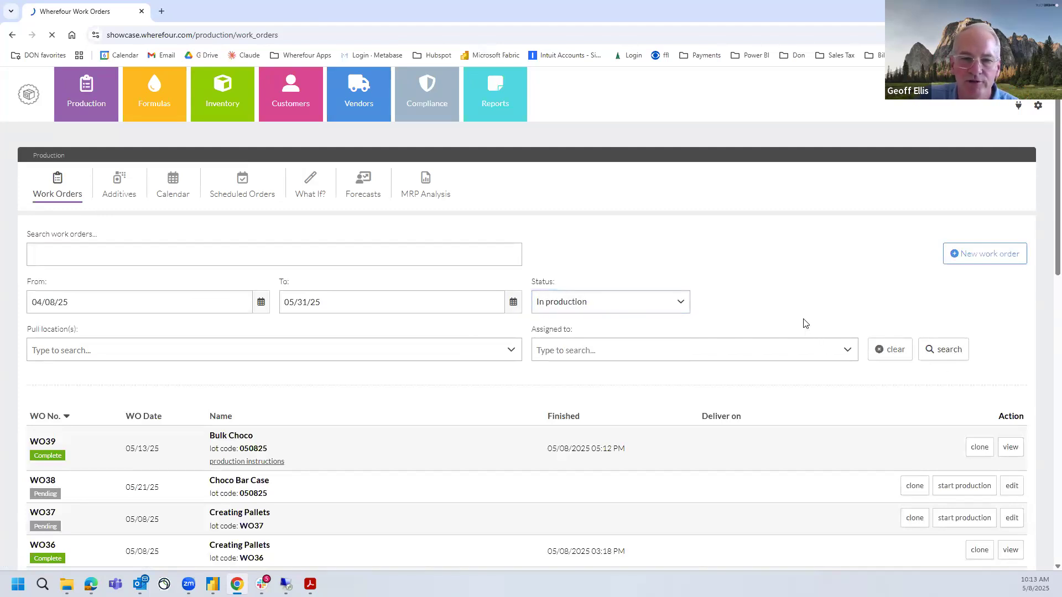
pyautogui.scroll(-1, 118, 426)
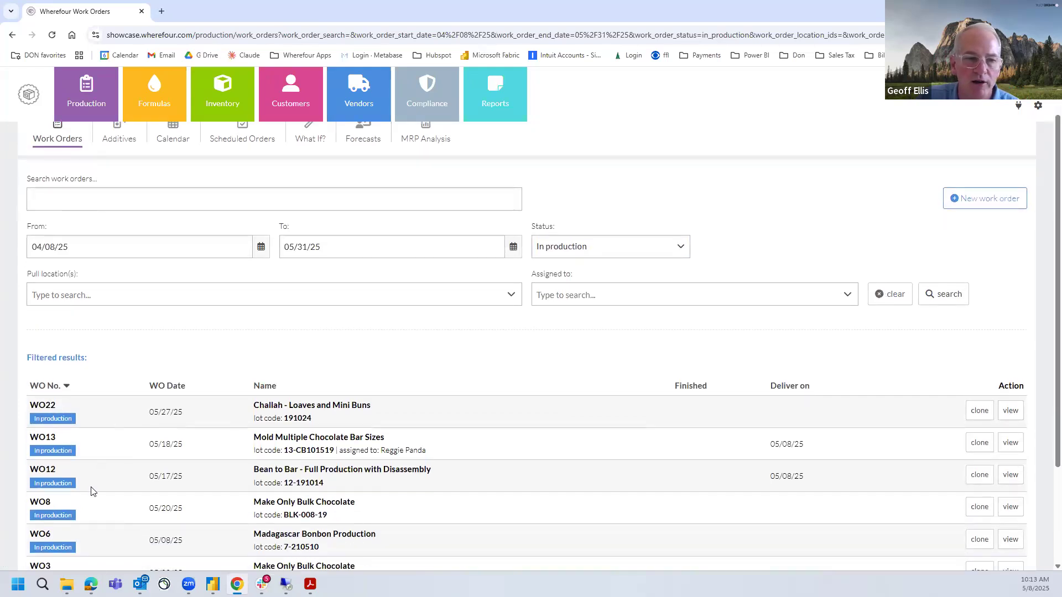
pyautogui.click(612, 244)
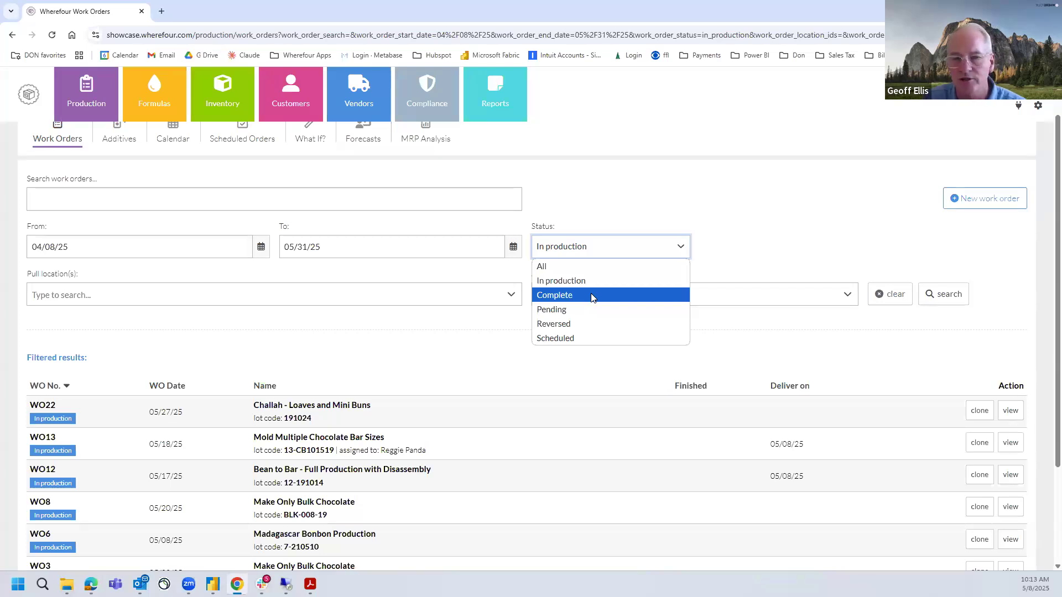
pyautogui.click(628, 196)
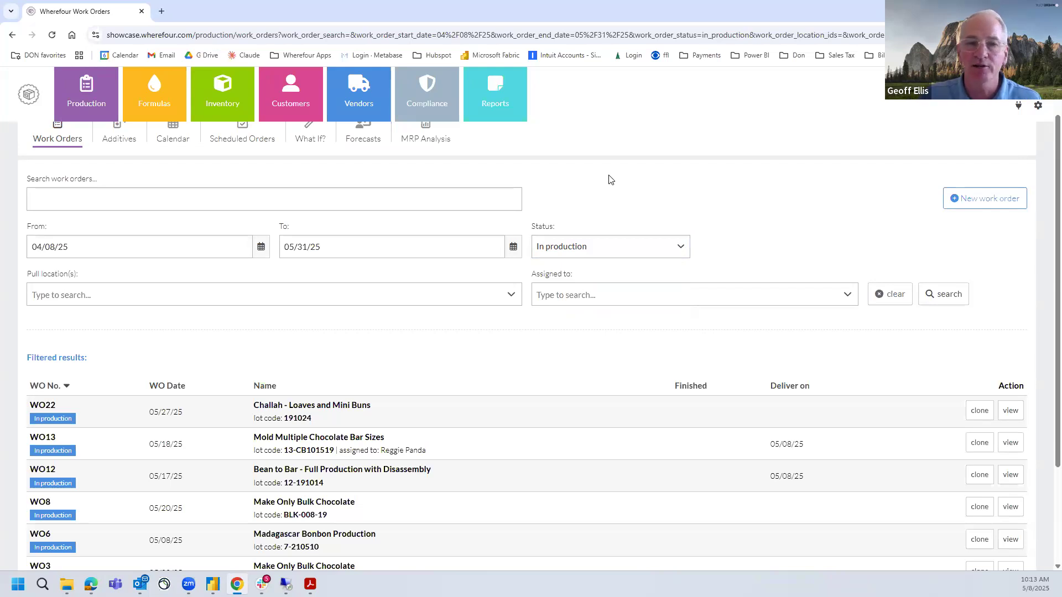
# Generate a Work Orders report for the period 04/08/25 to 05/08/25
pyautogui.click(495, 111)
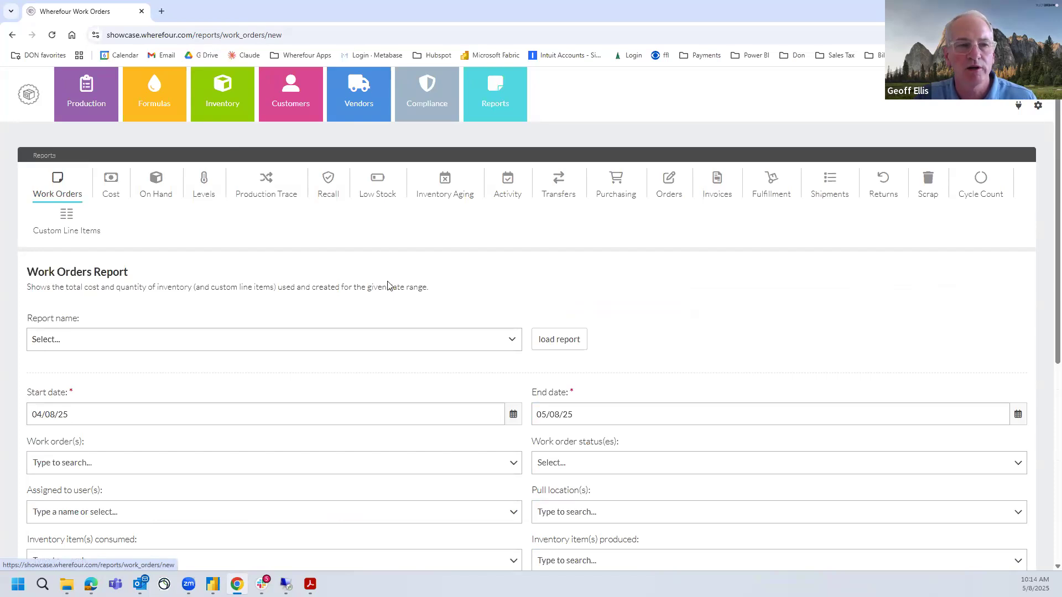
pyautogui.scroll(-5, 458, 312)
pyautogui.click(521, 356)
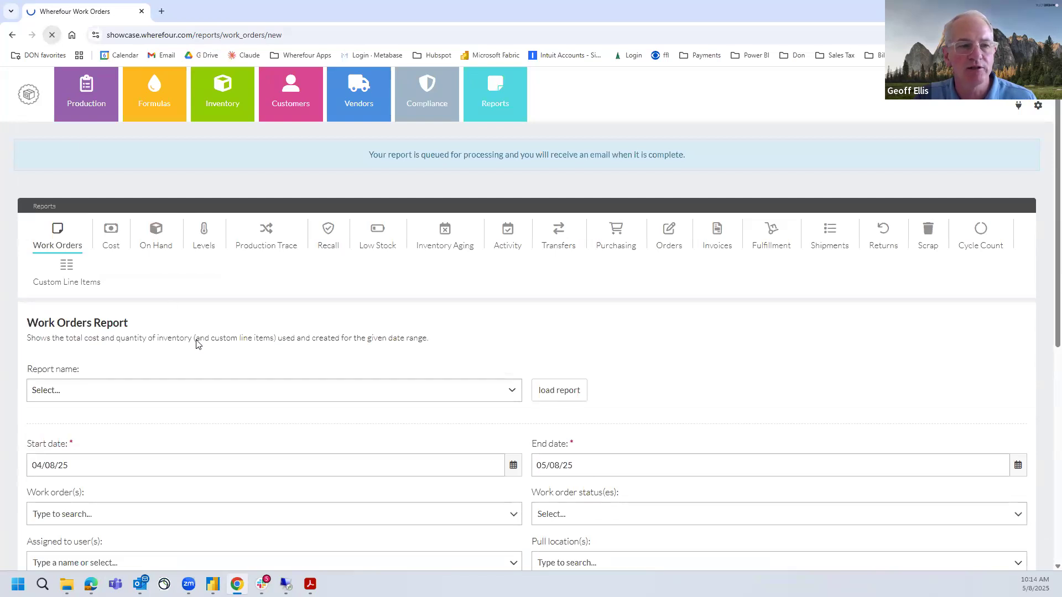
# Open the Work Orders report run on 05/07/2027 and examine the cost variance of Madagascar Cacao Beans - Clean
pyautogui.scroll(-6, 199, 351)
pyautogui.click(148, 456)
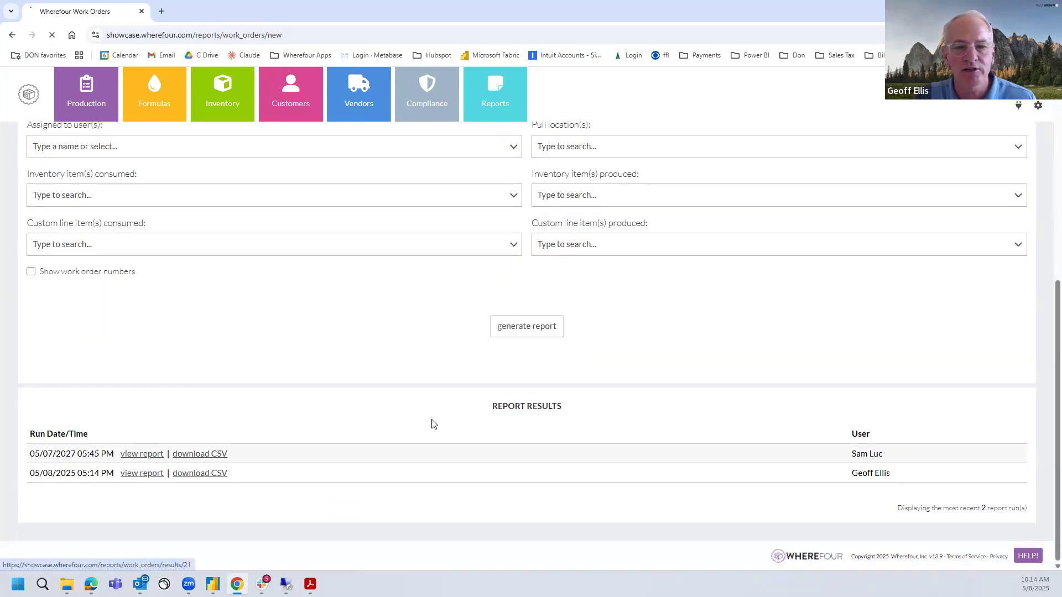
pyautogui.scroll(-4, 694, 380)
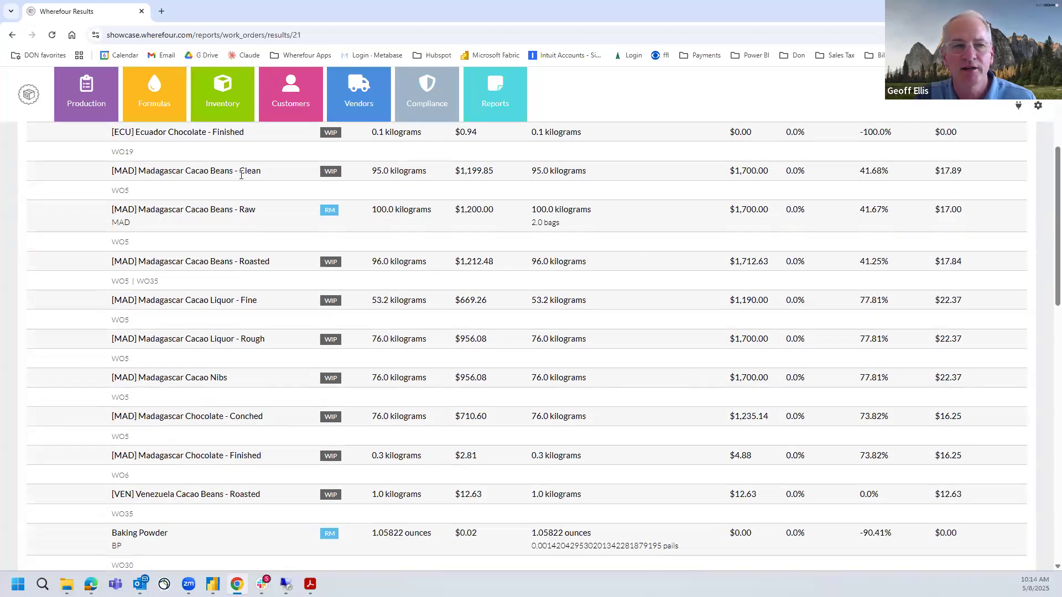
pyautogui.moveTo(857, 173); pyautogui.dragTo(882, 171)
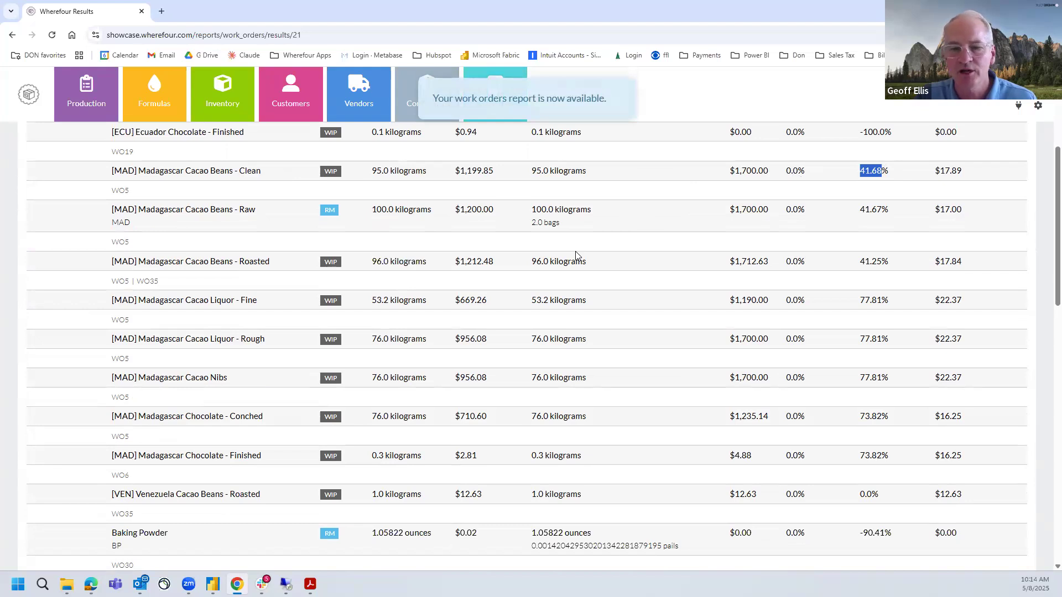
# Open a Shipments report run from 08/01/2027 and examine the cost and sold price of Challah - 1lb Loaf
pyautogui.scroll(4, 575, 254)
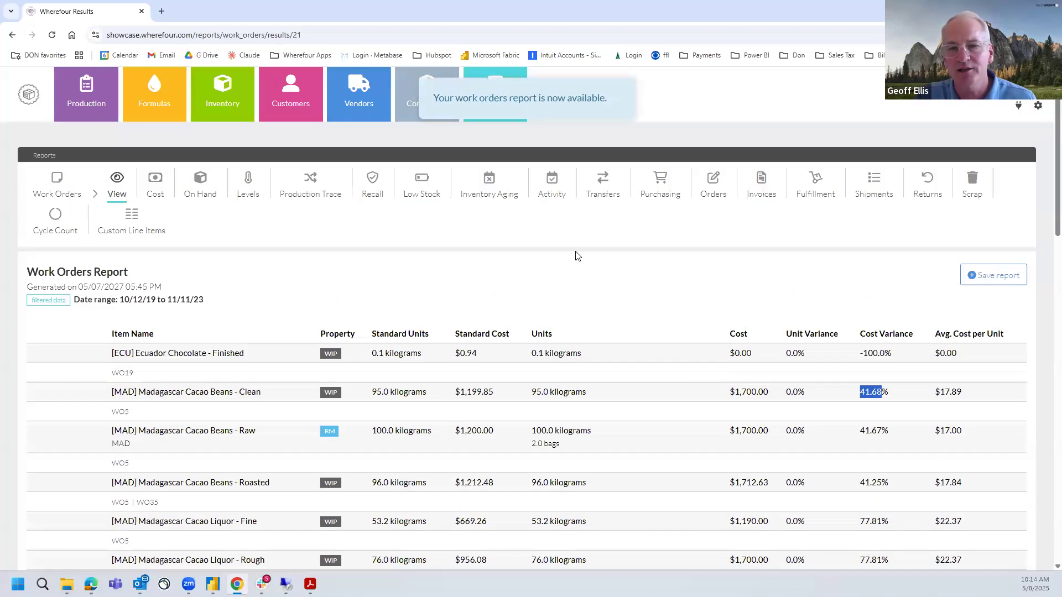
pyautogui.click(876, 187)
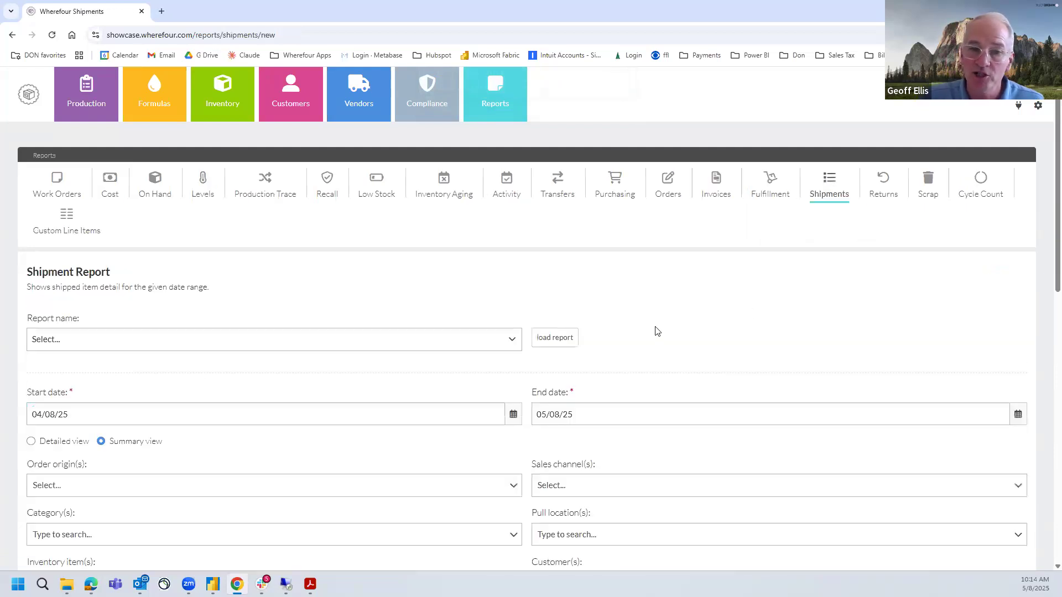
pyautogui.scroll(-3, 647, 335)
pyautogui.scroll(-4, 647, 335)
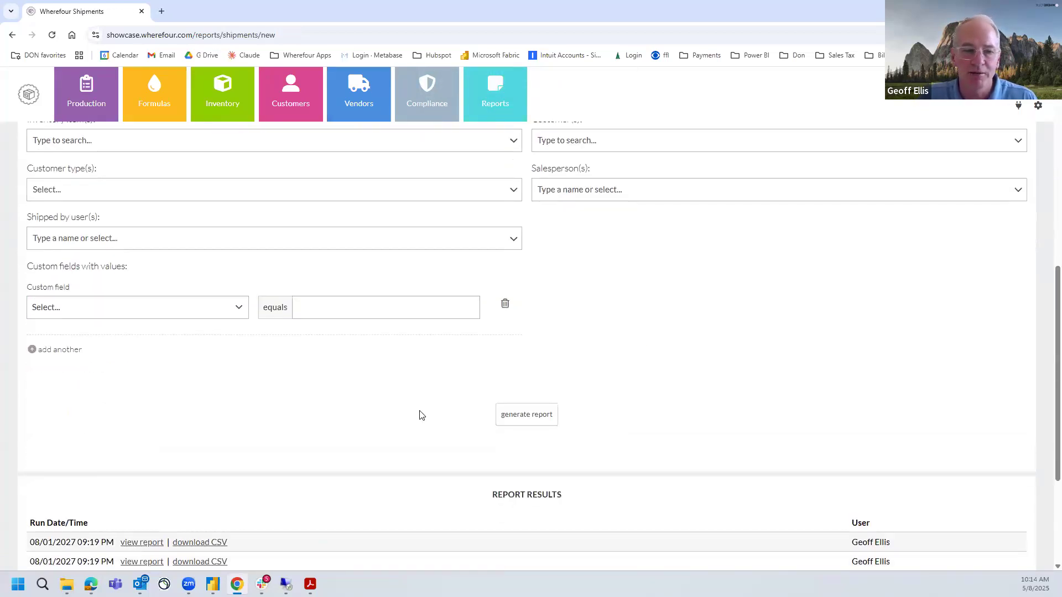
pyautogui.scroll(-2, 419, 415)
pyautogui.click(142, 434)
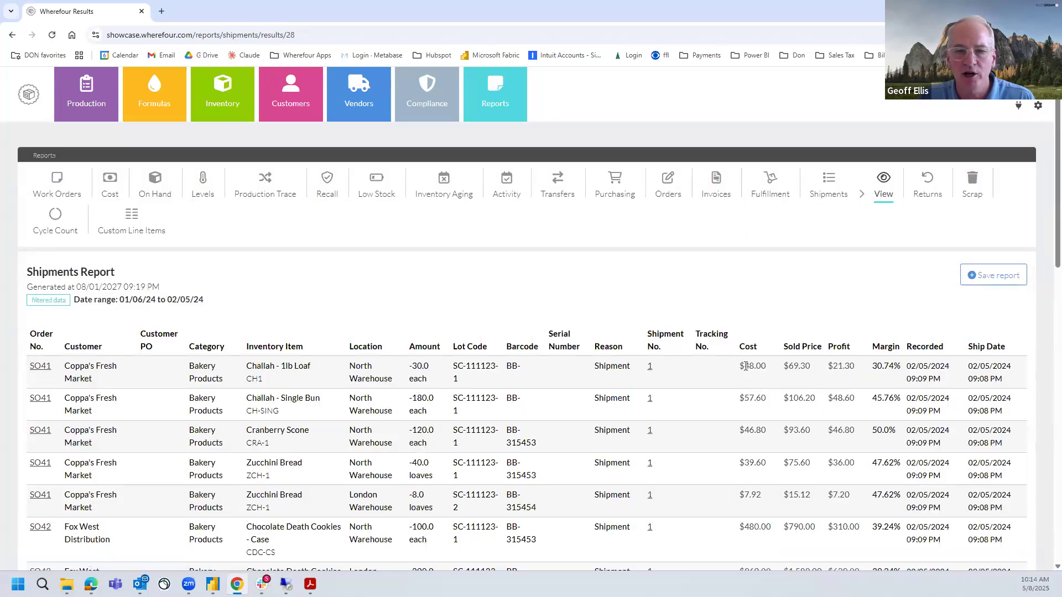
pyautogui.moveTo(746, 366); pyautogui.dragTo(770, 369)
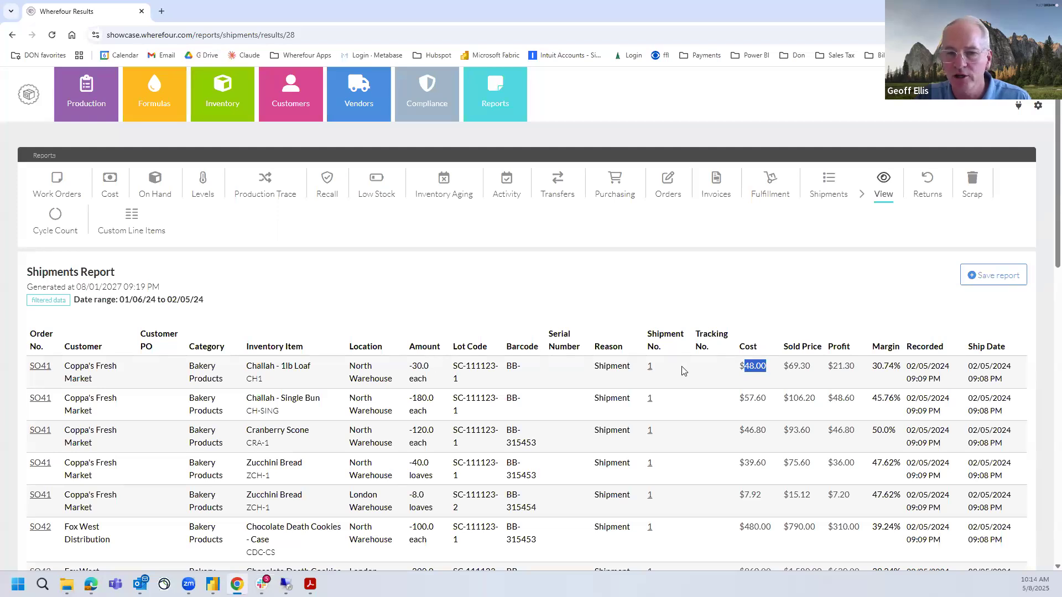
pyautogui.doubleClick(792, 367)
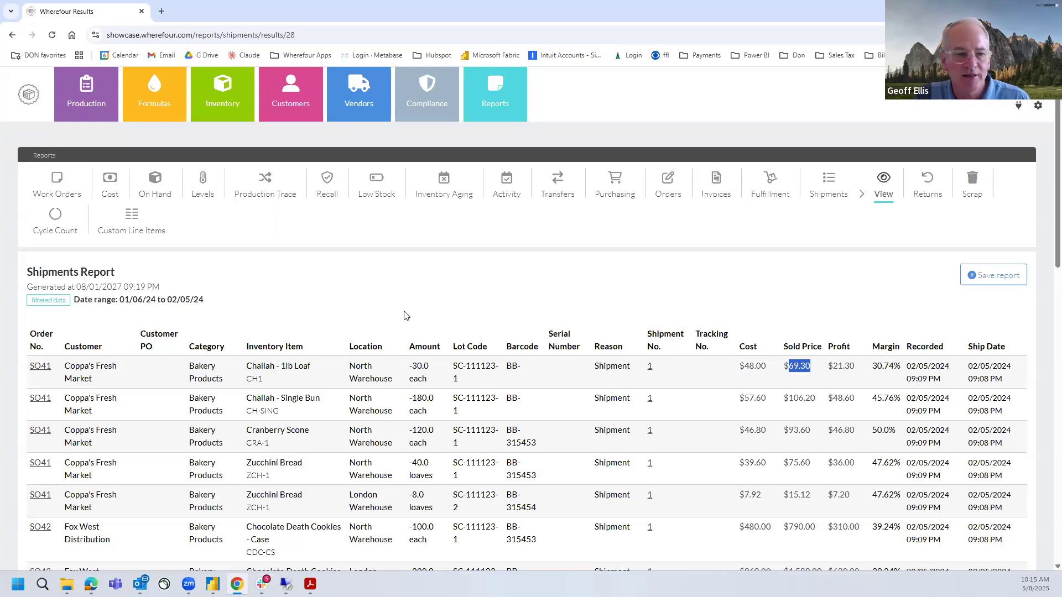
# Switch to the Production Management 101 presentation in Google Slides and start the slideshow from the Q&A slide
pyautogui.moveTo(100, 576)
pyautogui.click(108, 542)
pyautogui.click(103, 383)
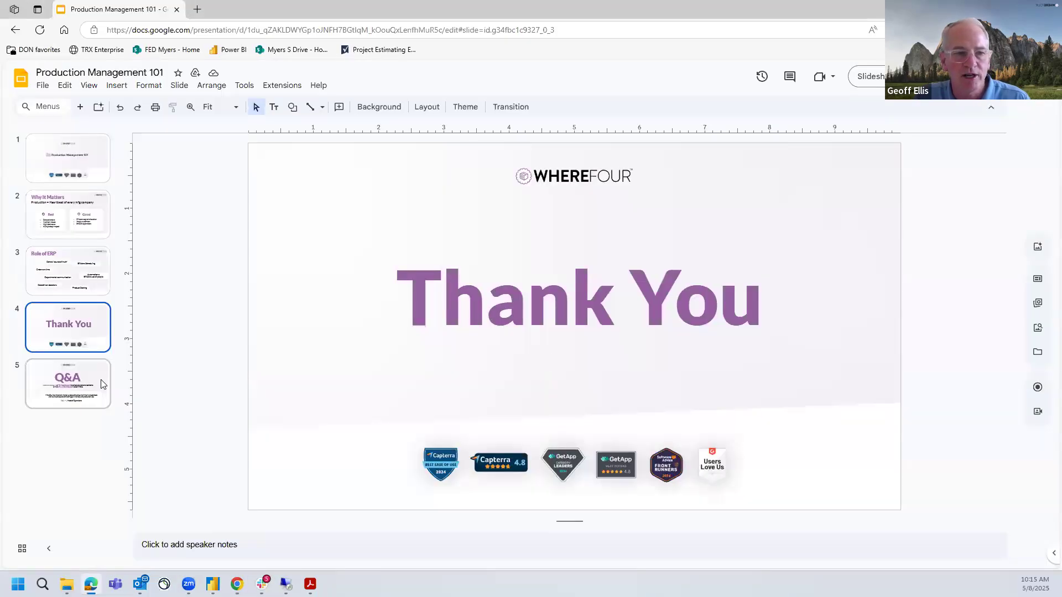
pyautogui.click(882, 82)
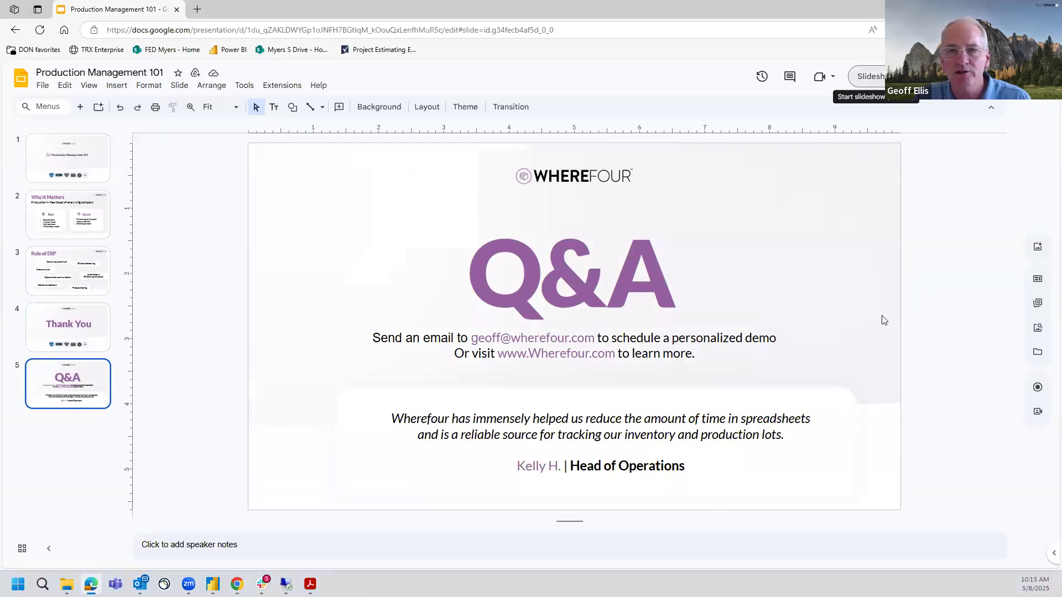